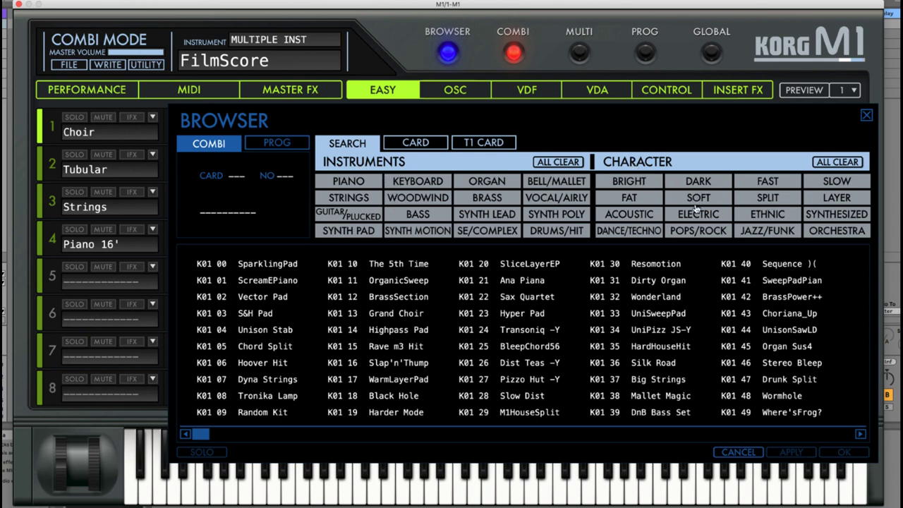
Step: Filter the browser to PIANO and load the M1HouseSplit combi (K01 29)
left_click(356, 181)
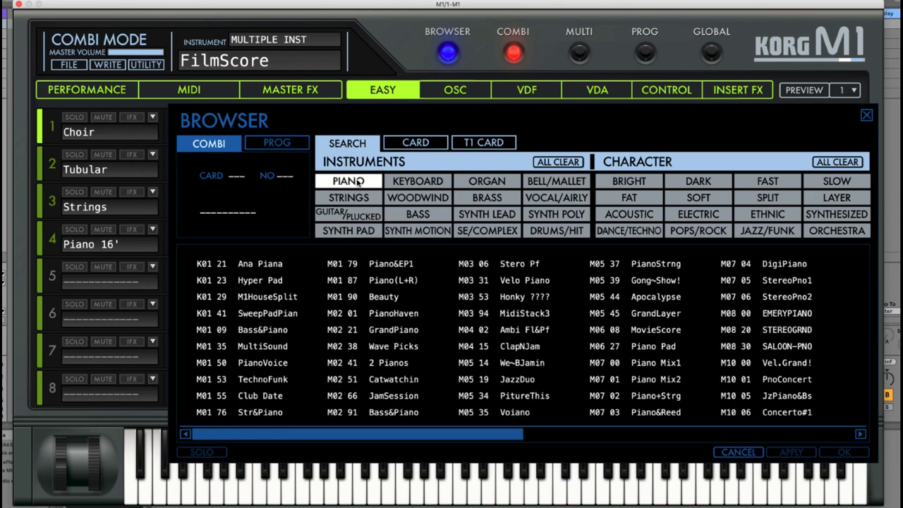
double_click(267, 297)
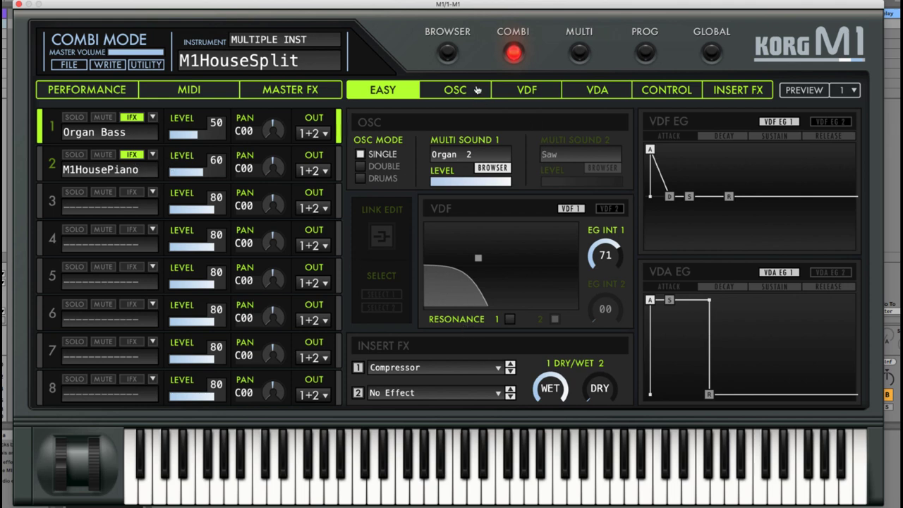
Step: Audition PianoHaven, MovieScore and Apocalypse, then load the Beauty combi (M01 90)
left_click(449, 55)
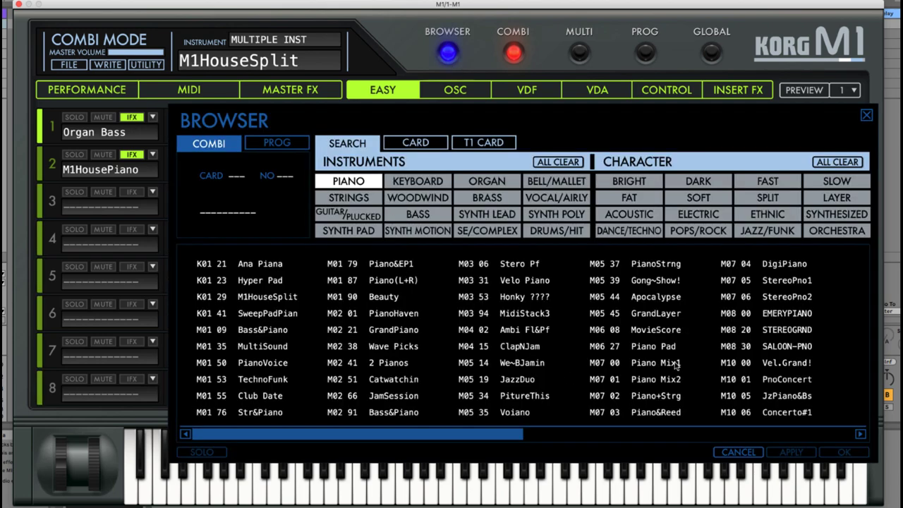
left_click(390, 306)
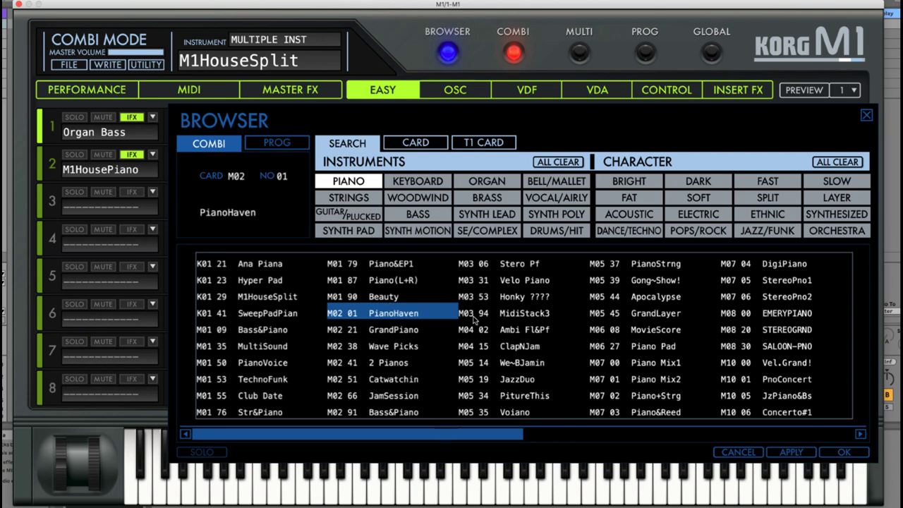
left_click(657, 324)
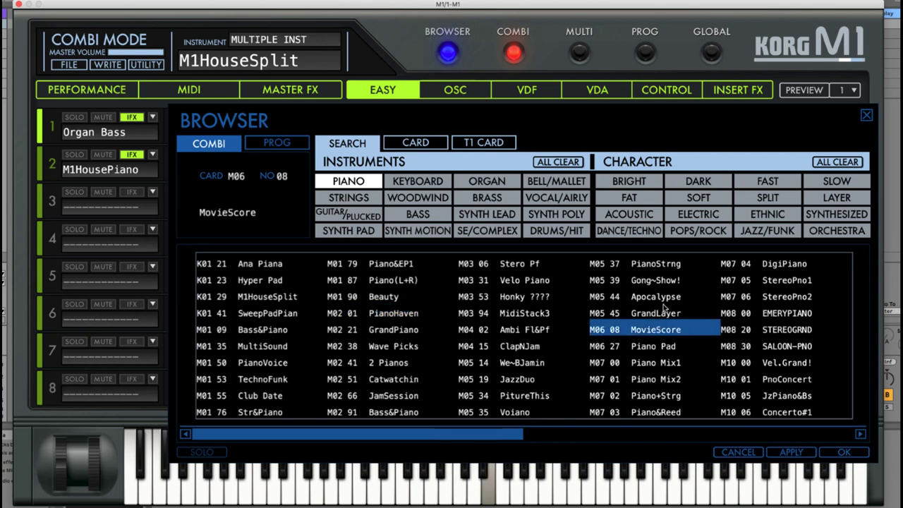
left_click(663, 297)
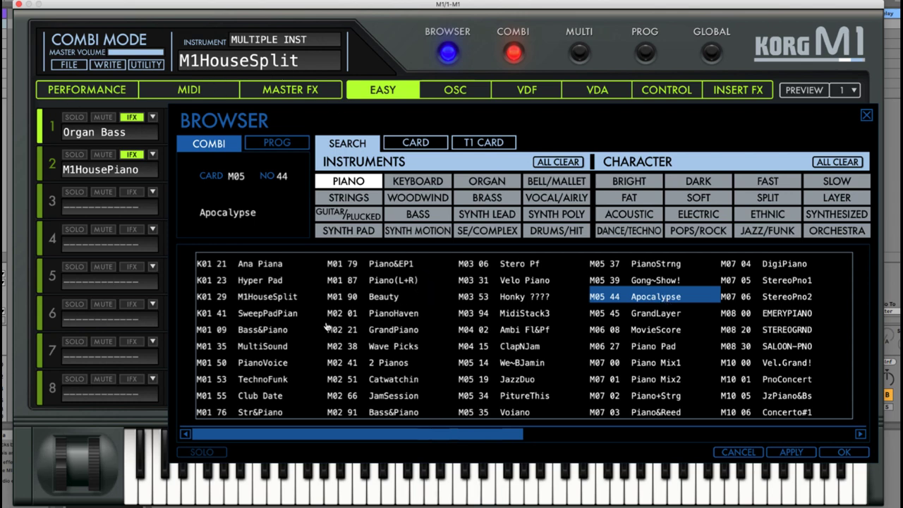
double_click(382, 296)
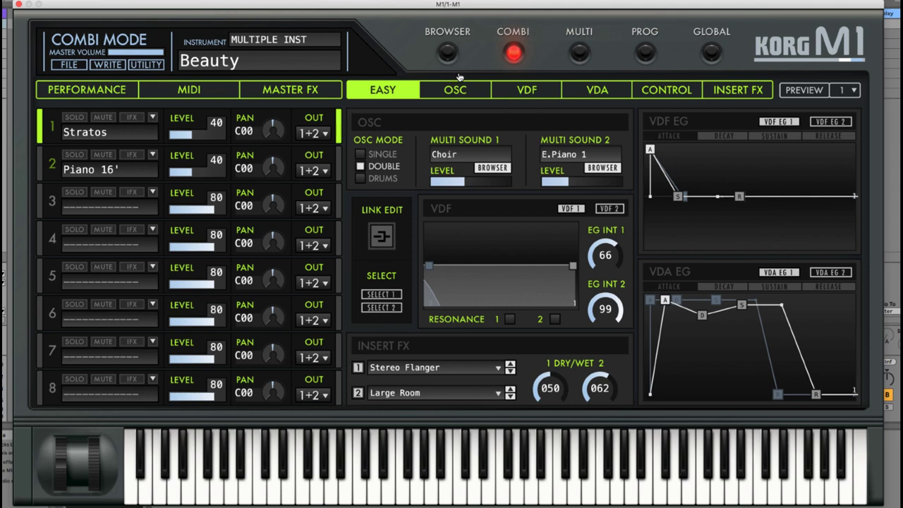
Step: Audition GrandLayer and EMERYPIANO, then preview M1HouseSplit with the Bass and Chord phrase
left_click(446, 54)
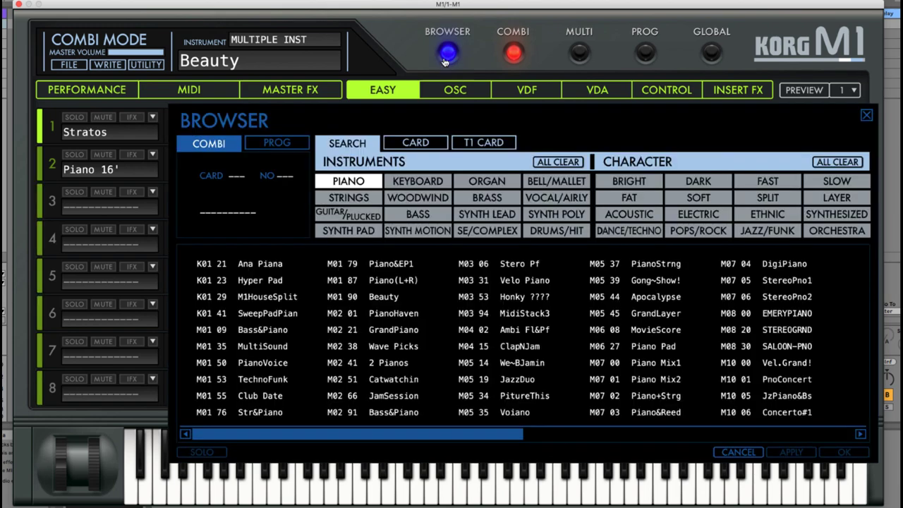
left_click(659, 314)
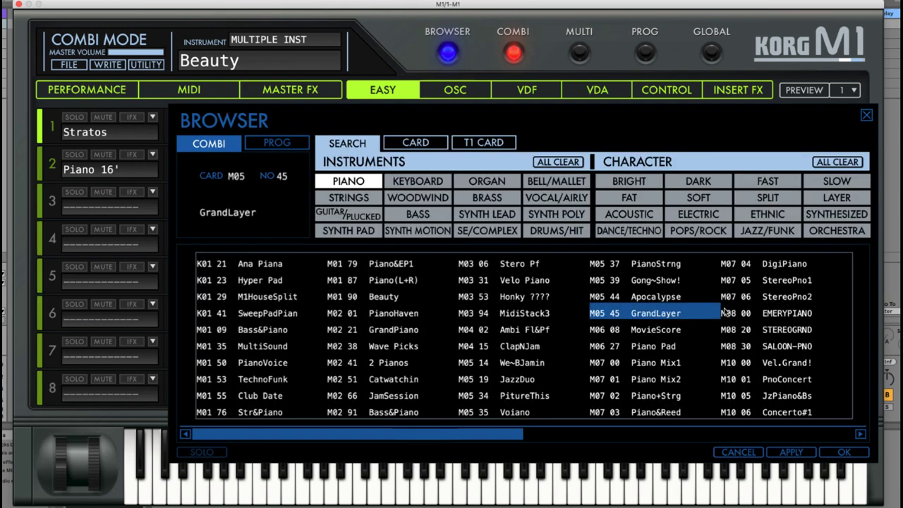
left_click(797, 315)
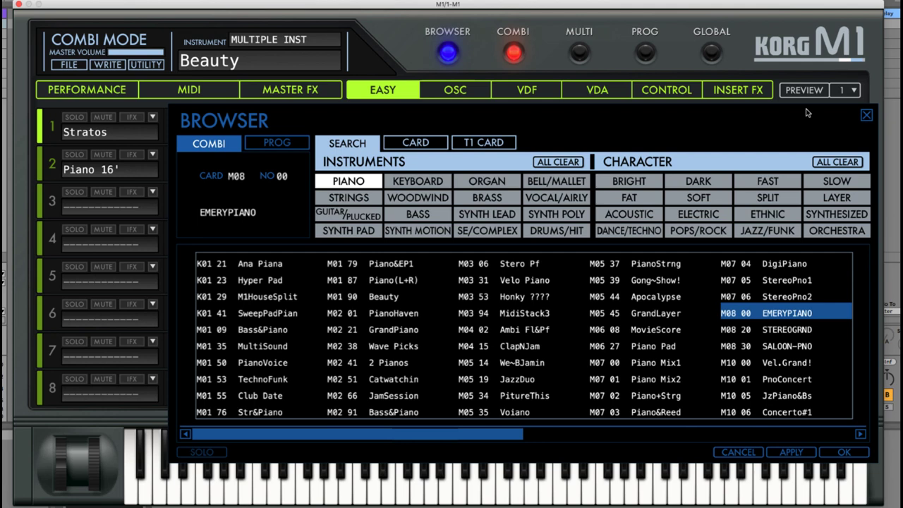
left_click(845, 91)
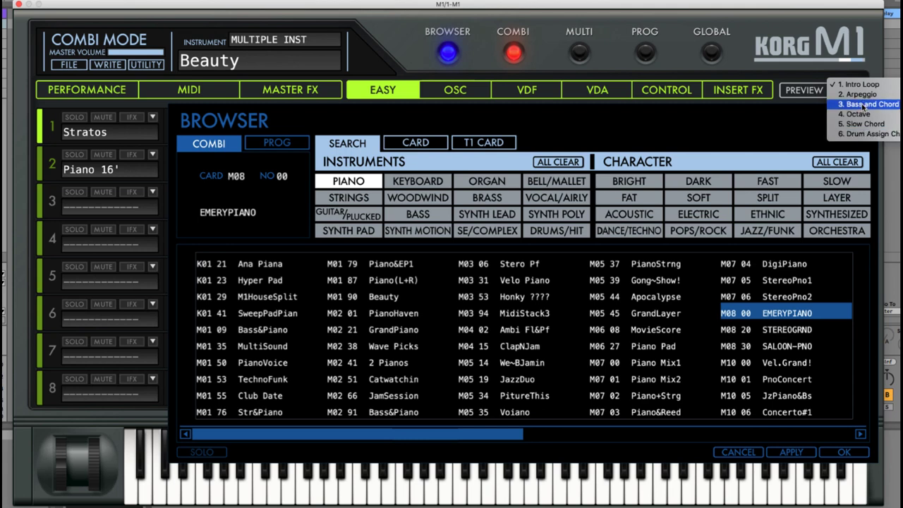
left_click(872, 106)
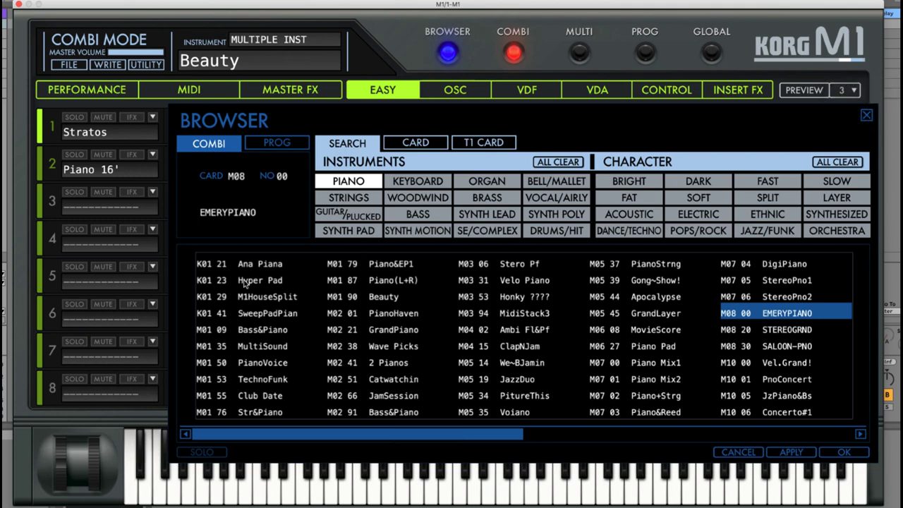
left_click(253, 299)
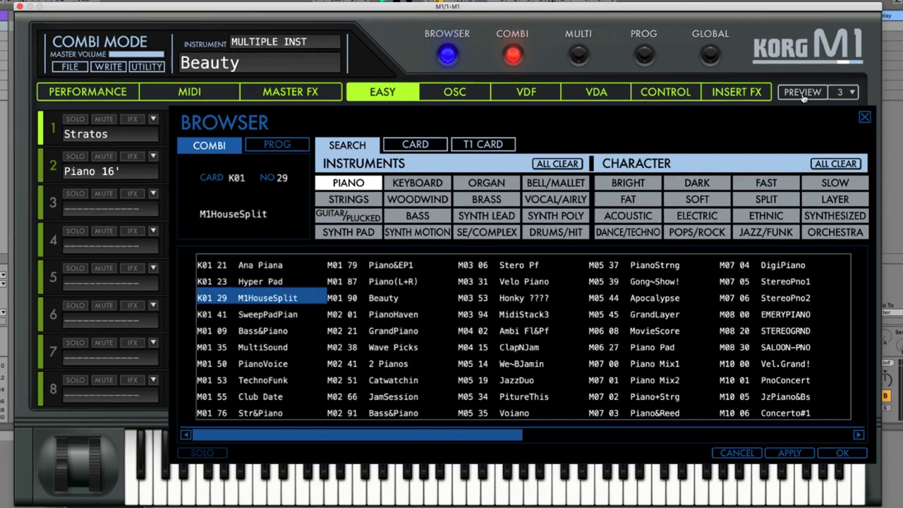
left_click(802, 94)
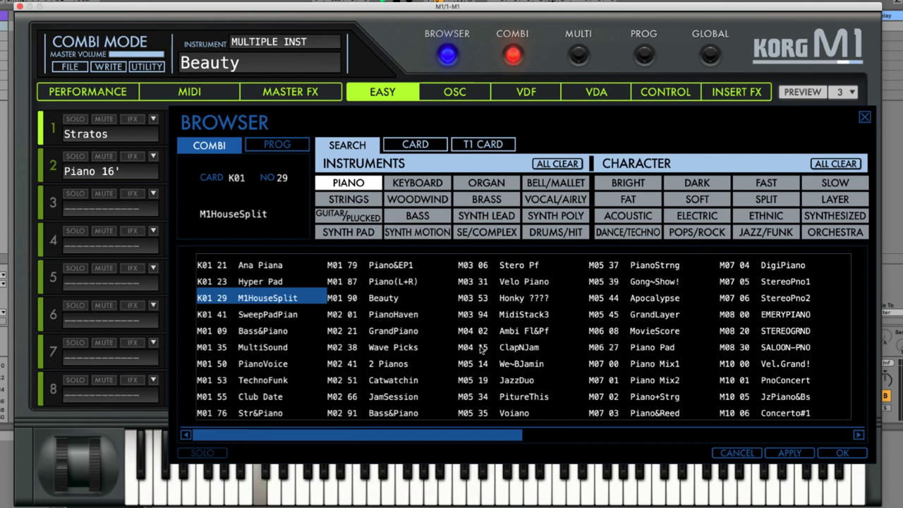
Step: Audition GrandPiano and STEREOGRND, and set the preview phrase to Arpeggio
left_click(384, 332)
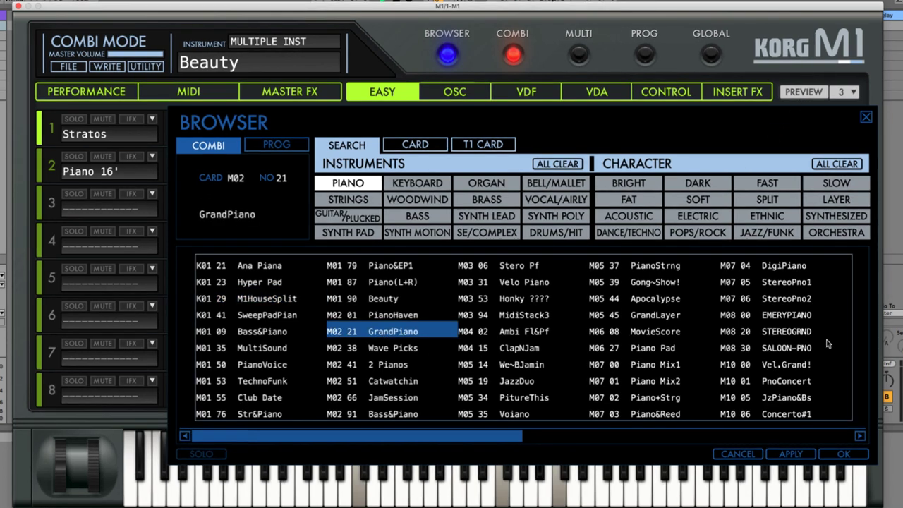
left_click(798, 333)
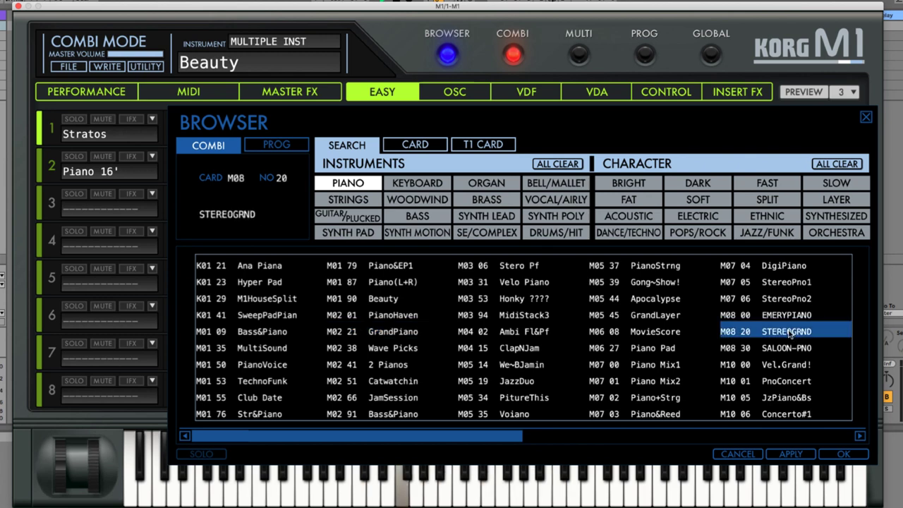
left_click(847, 92)
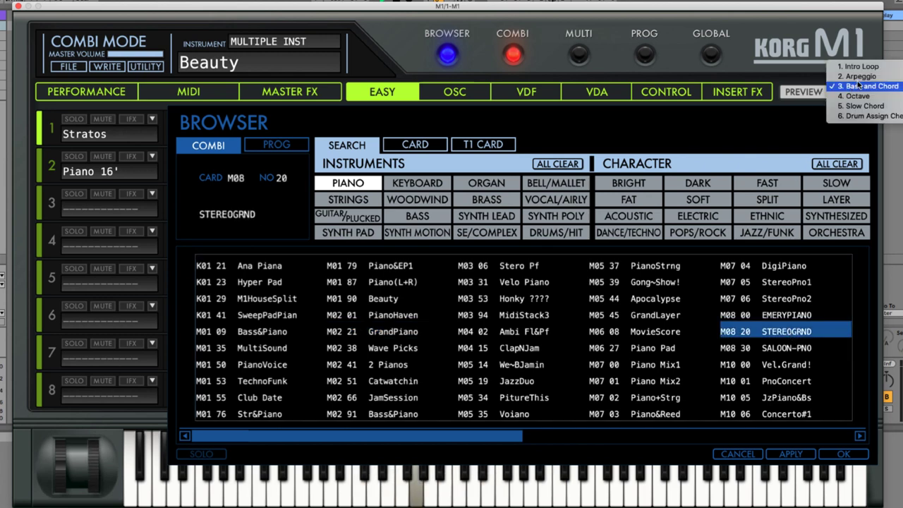
left_click(859, 77)
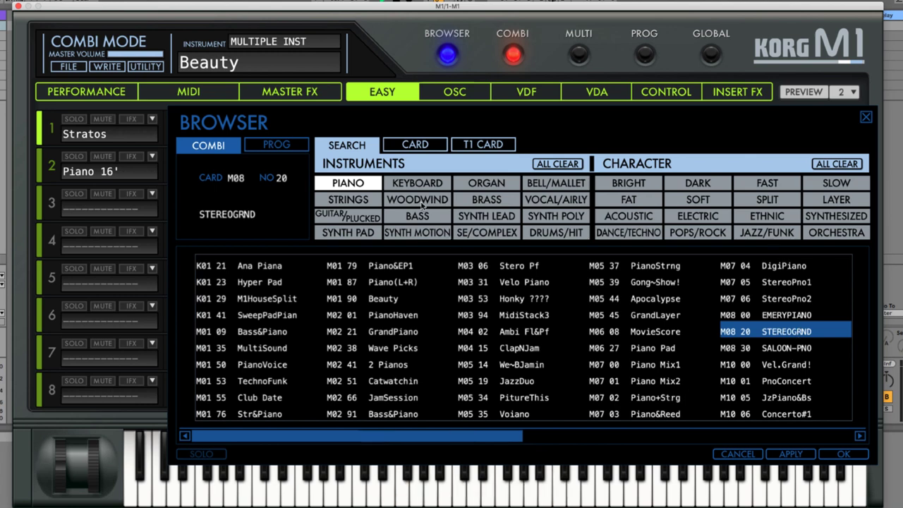
Step: Filter to ORGAN sounds, audition BASS&ORGAN, then stop the preview
left_click(488, 185)
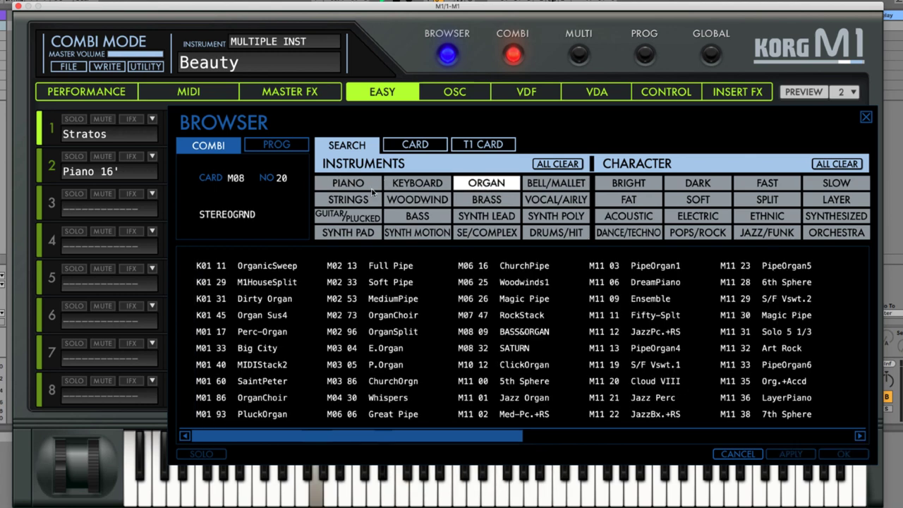
left_click(501, 327)
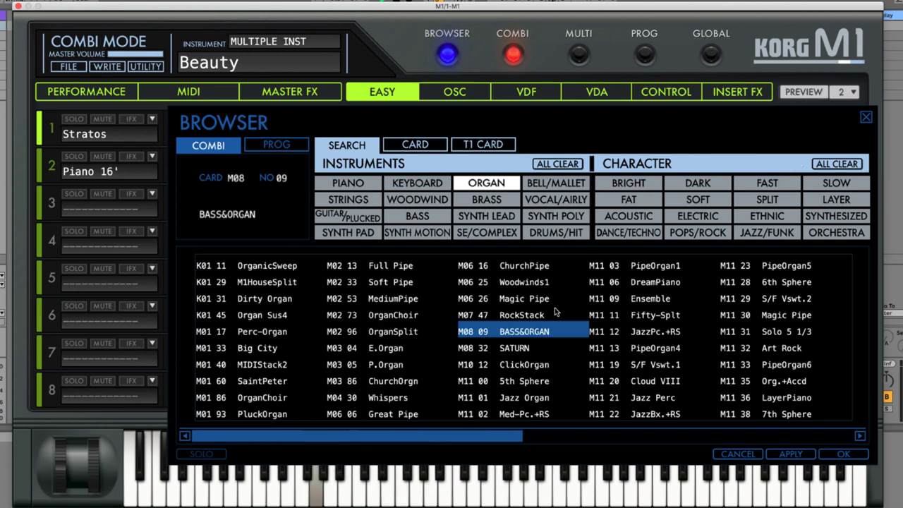
left_click(790, 97)
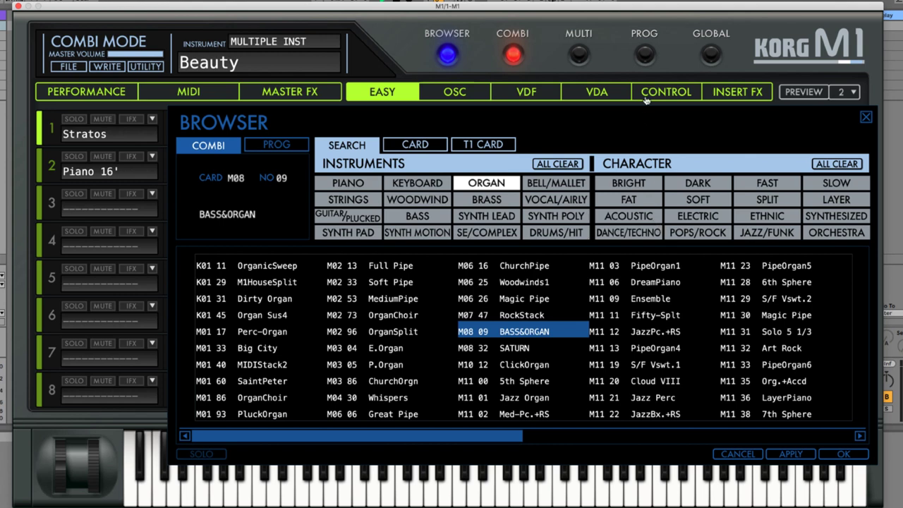
Step: Switch the filter back to PIANO and load the M1HouseSplit combi
left_click(476, 185)
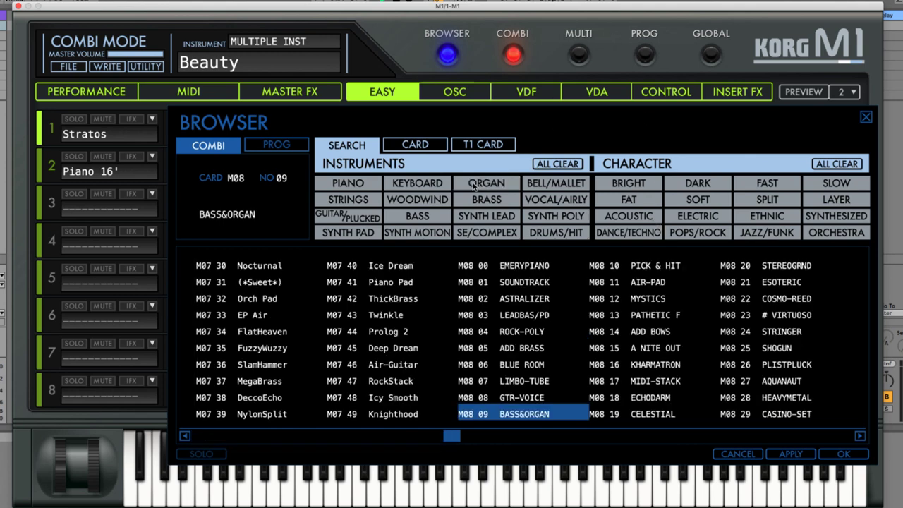
left_click(346, 186)
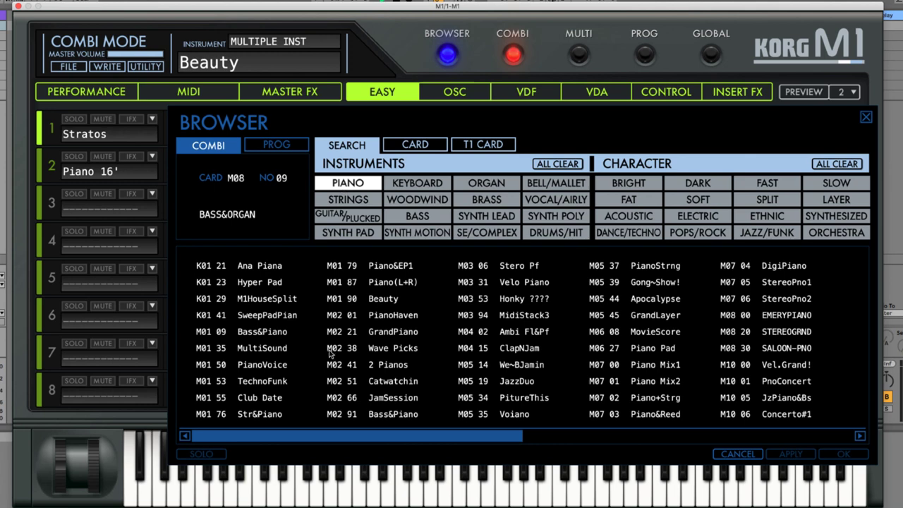
double_click(265, 299)
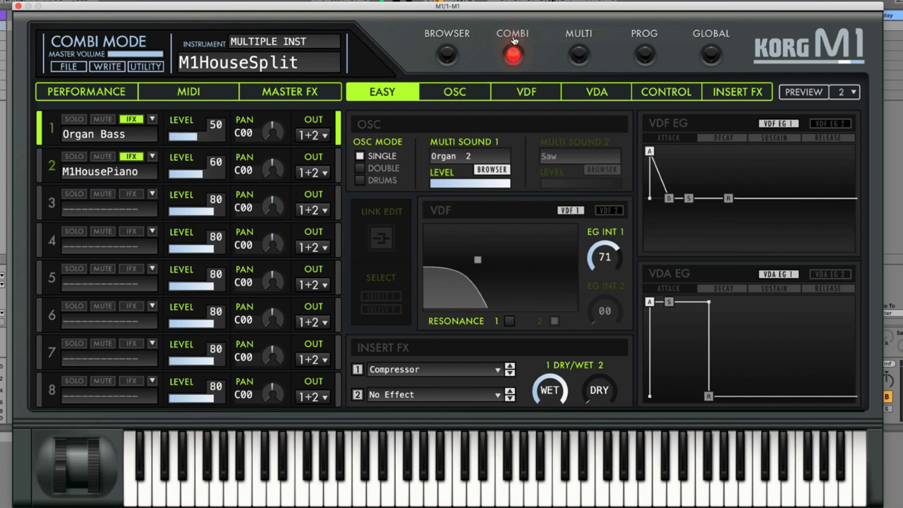
Step: Load the SuperSynth combi from the BRASS sounds, then switch to Multi mode
left_click(450, 57)
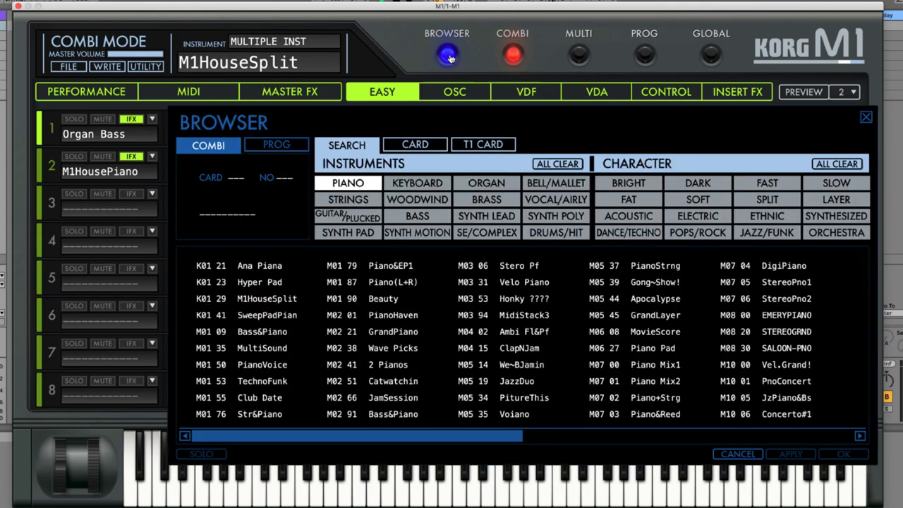
left_click(488, 204)
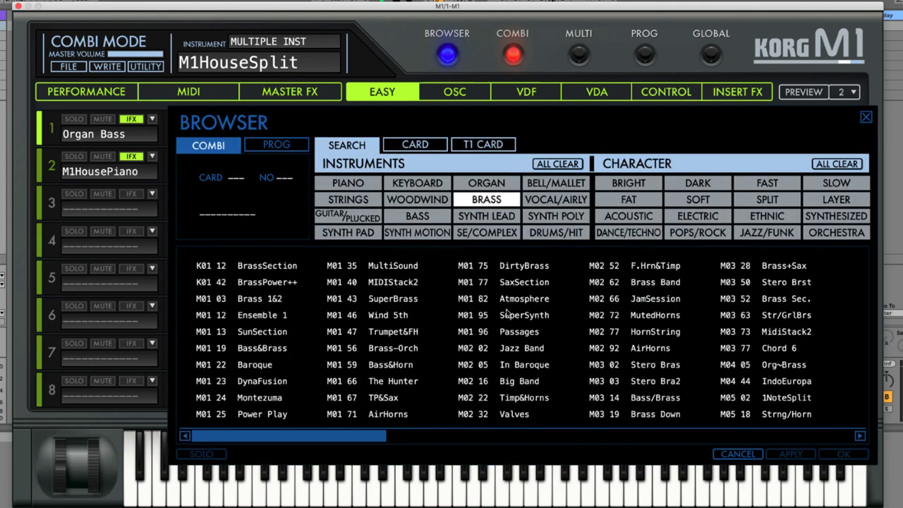
double_click(506, 314)
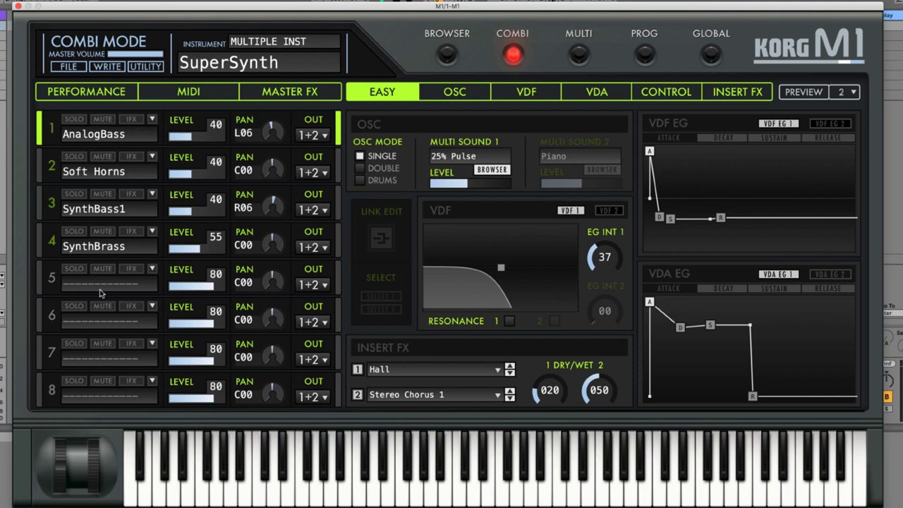
left_click(578, 56)
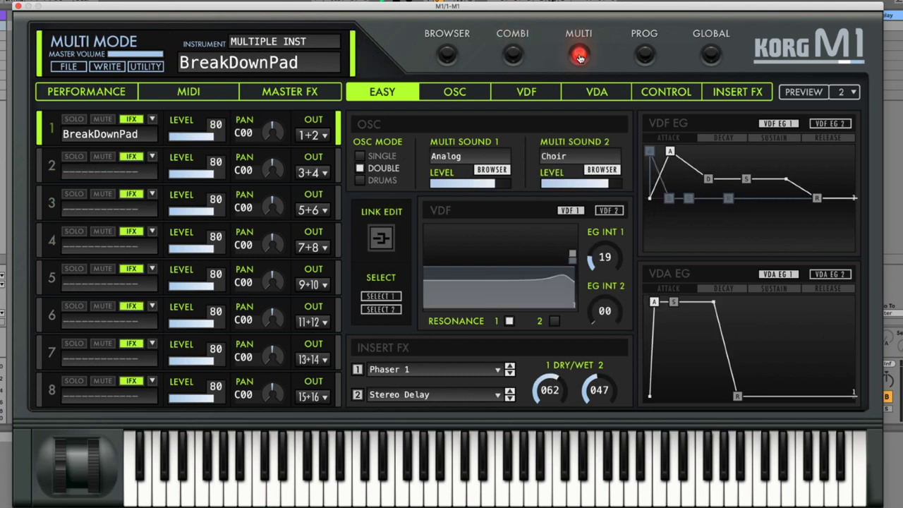
Step: Reload BreakDownPad on part 1, check slot 2's options, and show the Master FX page
left_click(450, 57)
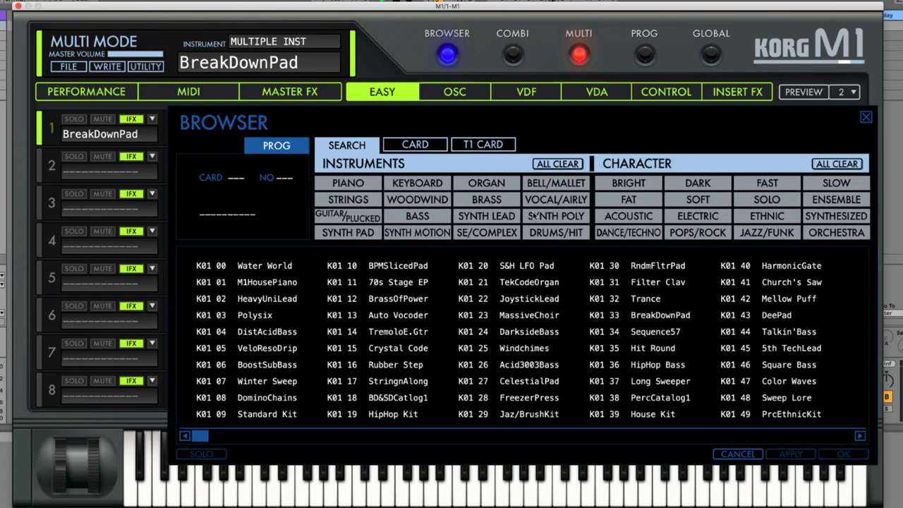
double_click(641, 321)
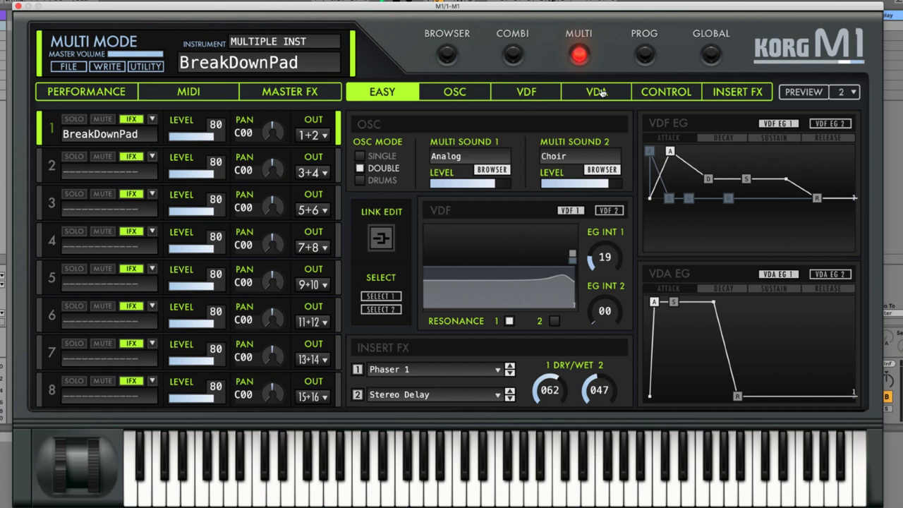
left_click(151, 156)
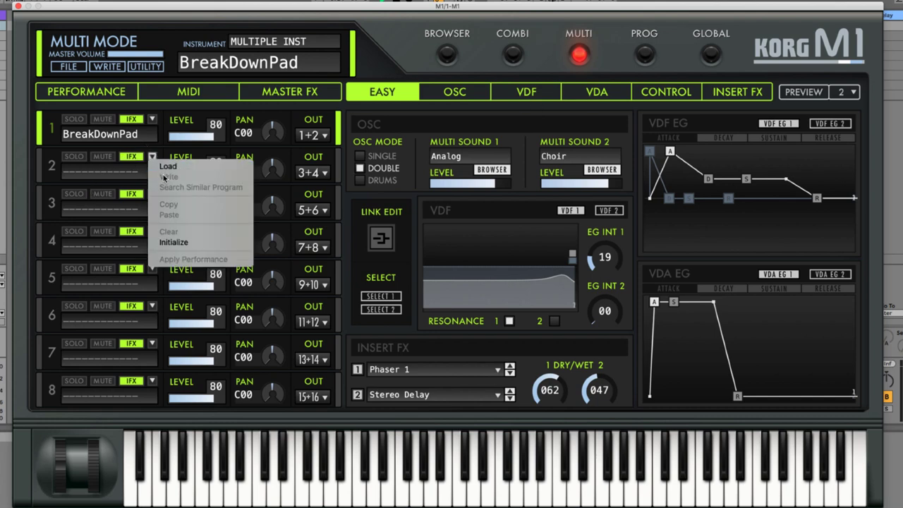
left_click(100, 166)
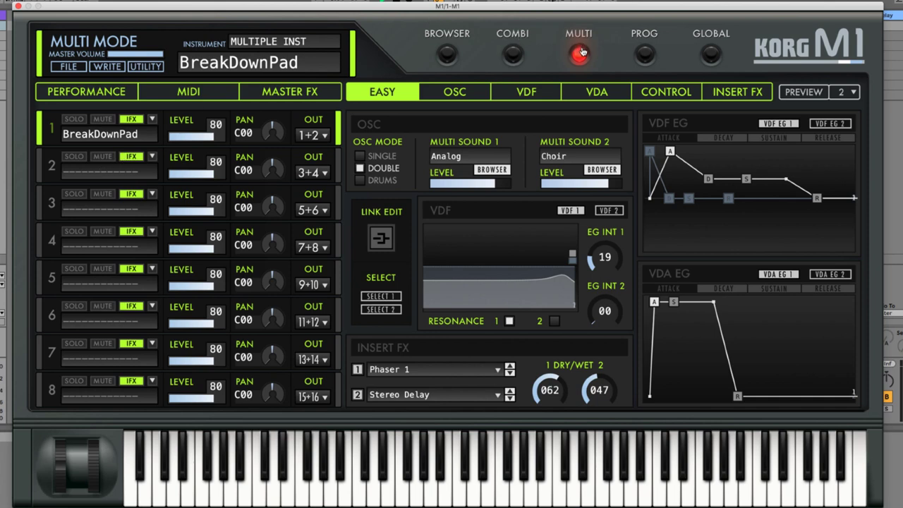
left_click(321, 98)
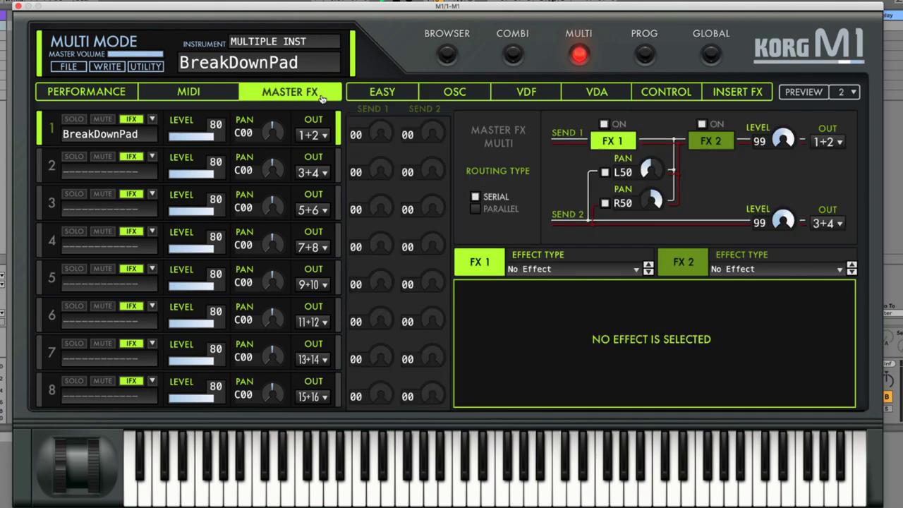
Step: Visit Prog and Combi modes with their browsers, then return to Multi and reopen the program browser
left_click(452, 58)
left_click(648, 60)
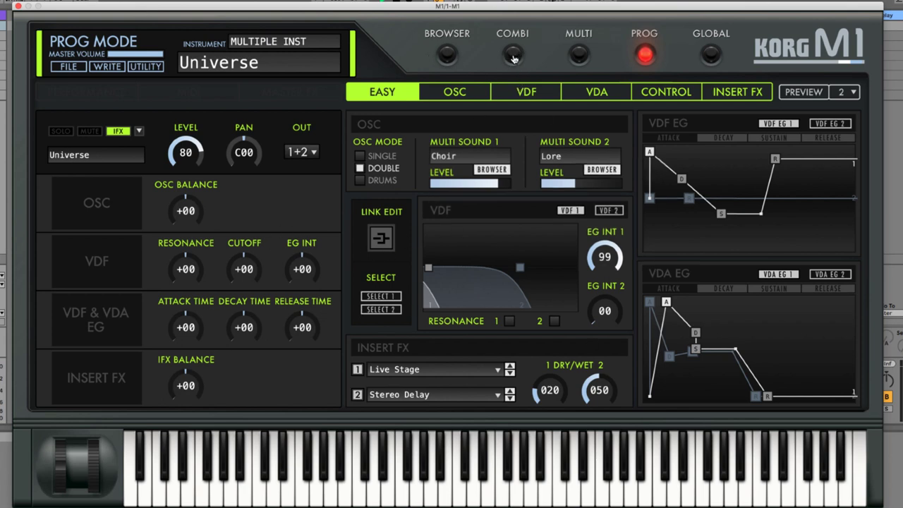
left_click(454, 58)
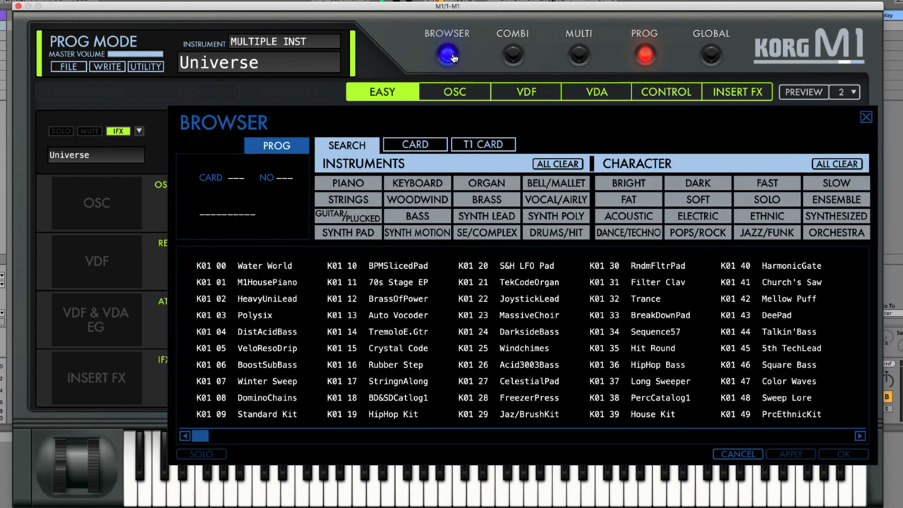
left_click(512, 55)
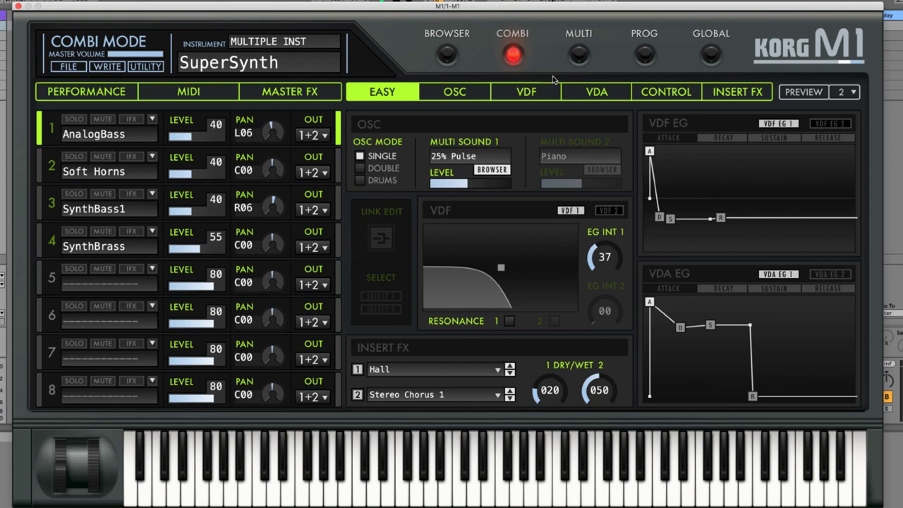
left_click(447, 57)
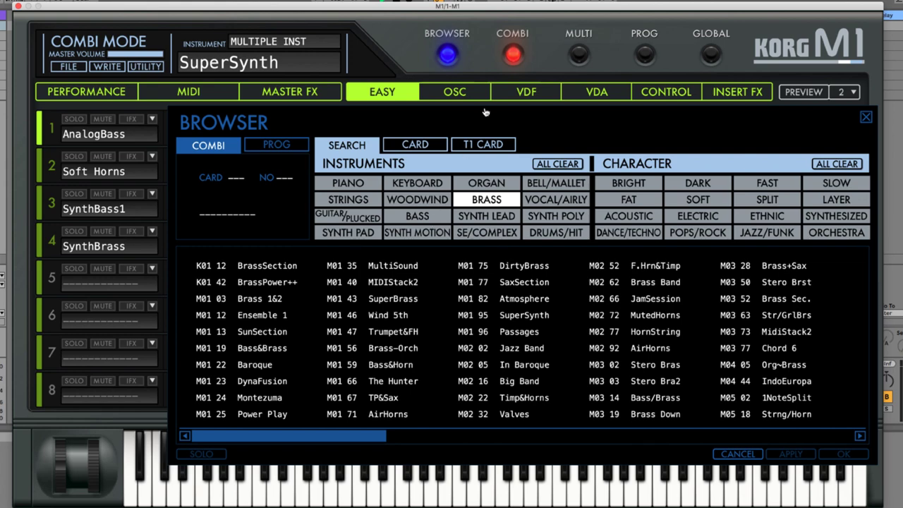
left_click(575, 62)
left_click(449, 62)
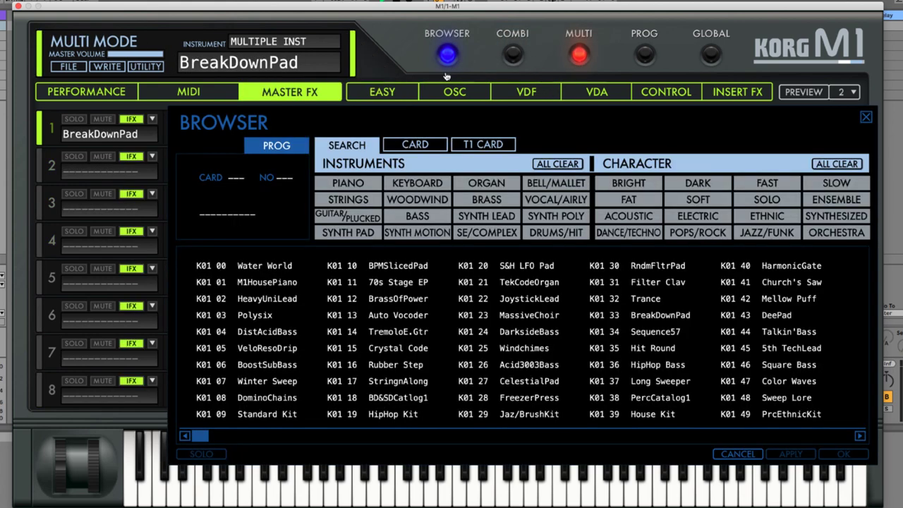
Step: Filter to BASS, audition BoostSubBass and Sub Bass (K01 66), clear the filter and browse by CARD
left_click(421, 215)
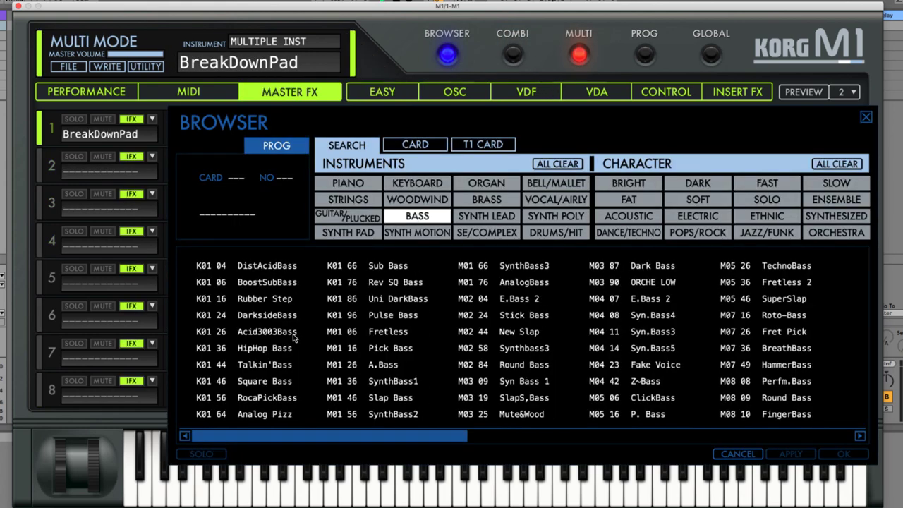
left_click(268, 284)
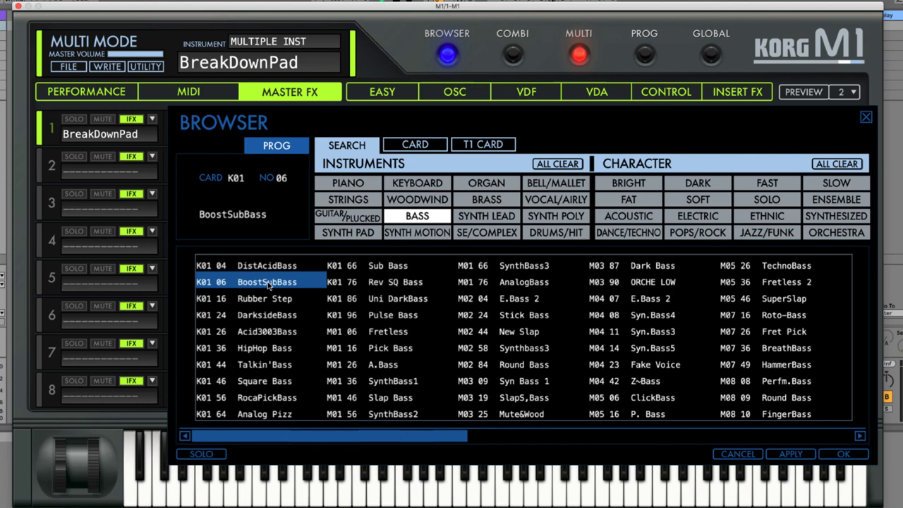
left_click(385, 267)
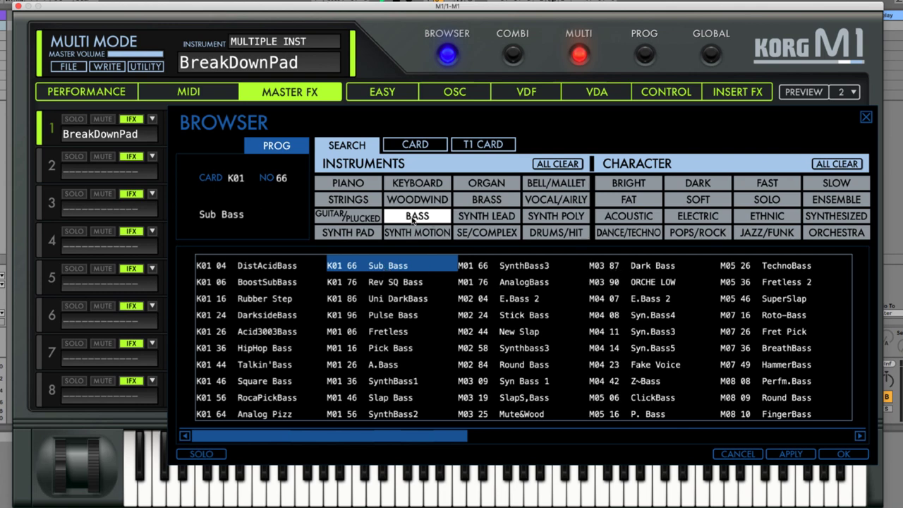
left_click(415, 216)
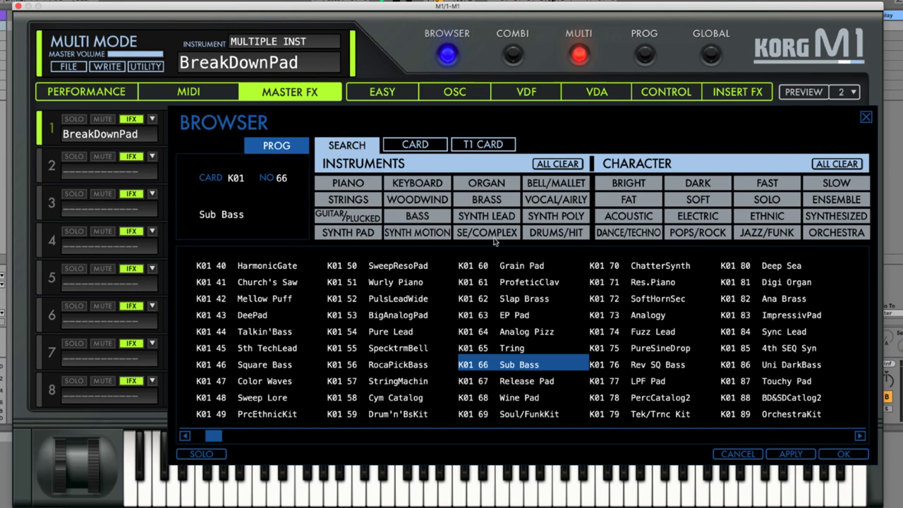
left_click(414, 145)
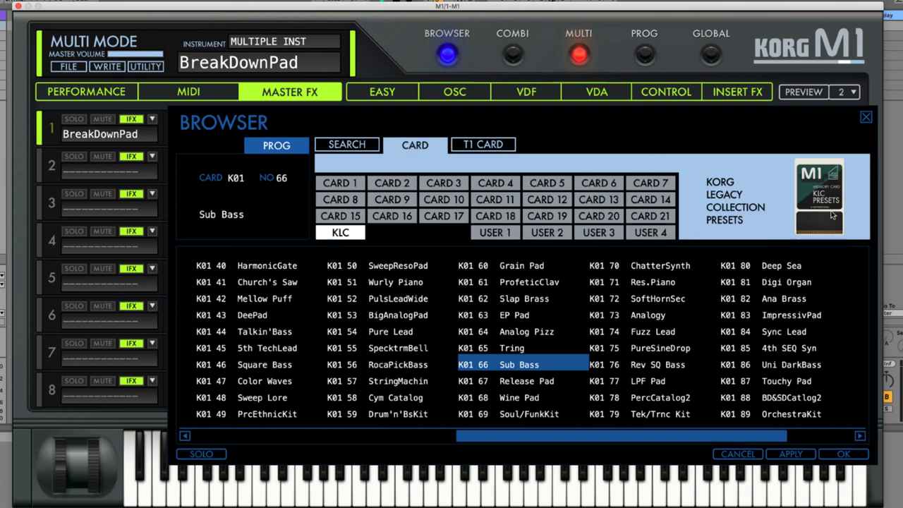
Step: Browse the T1 card, cards 3, 11 and 13 and the User 1 bank, then open the Combi browser
left_click(479, 146)
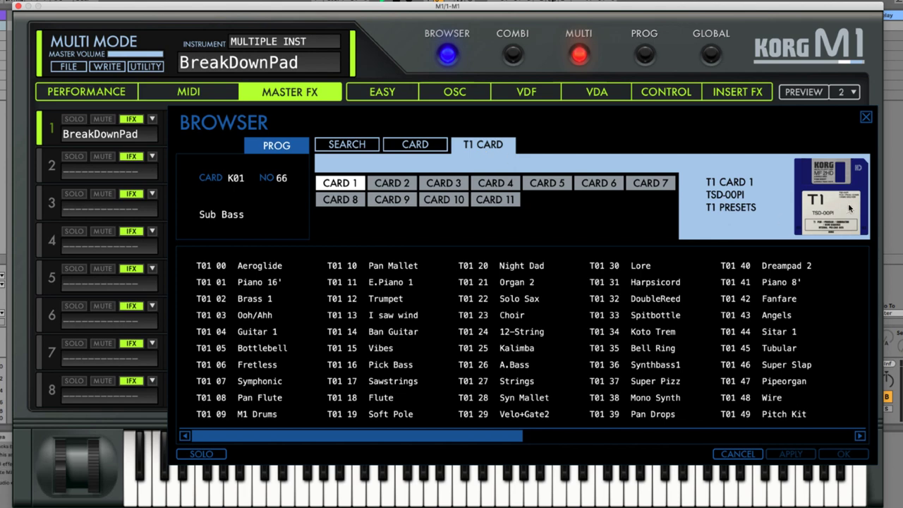
left_click(424, 150)
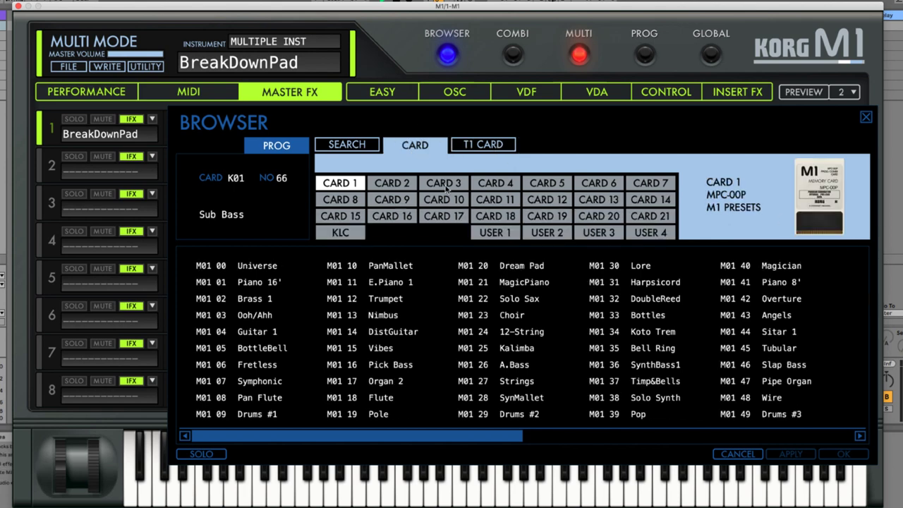
left_click(447, 186)
left_click(512, 204)
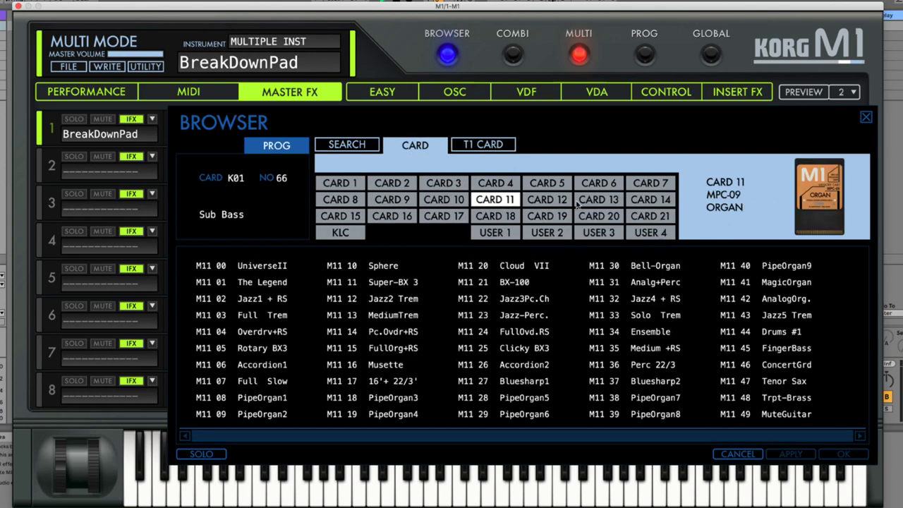
left_click(578, 203)
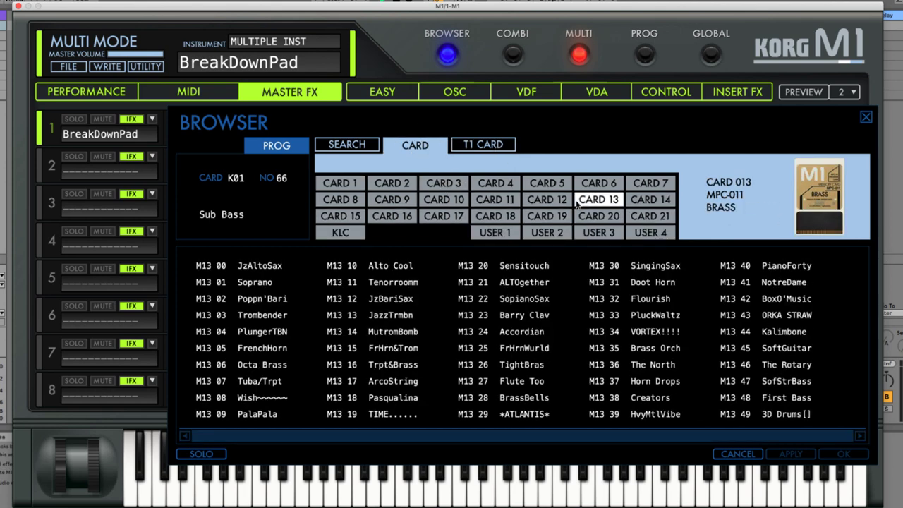
left_click(371, 149)
left_click(409, 149)
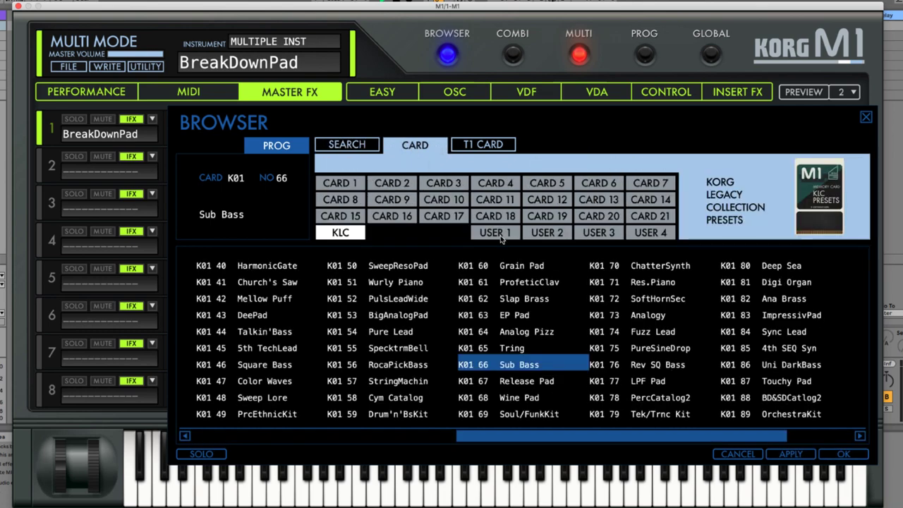
left_click(497, 235)
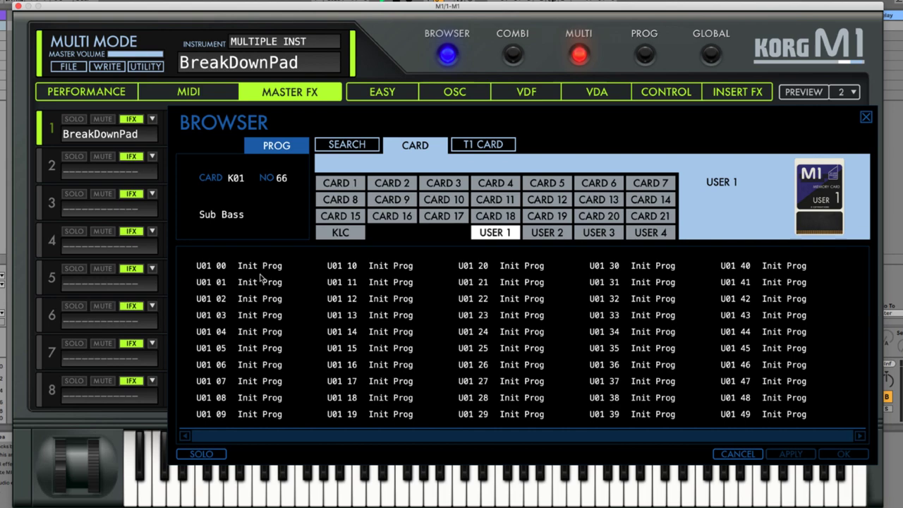
left_click(501, 64)
left_click(444, 58)
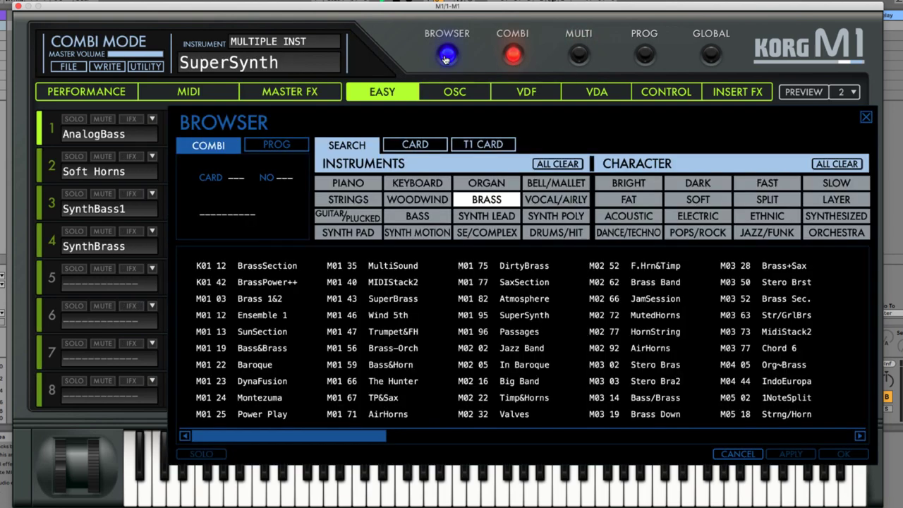
Step: Load SuperBrass and write it as a combination to slot U01 00
double_click(393, 300)
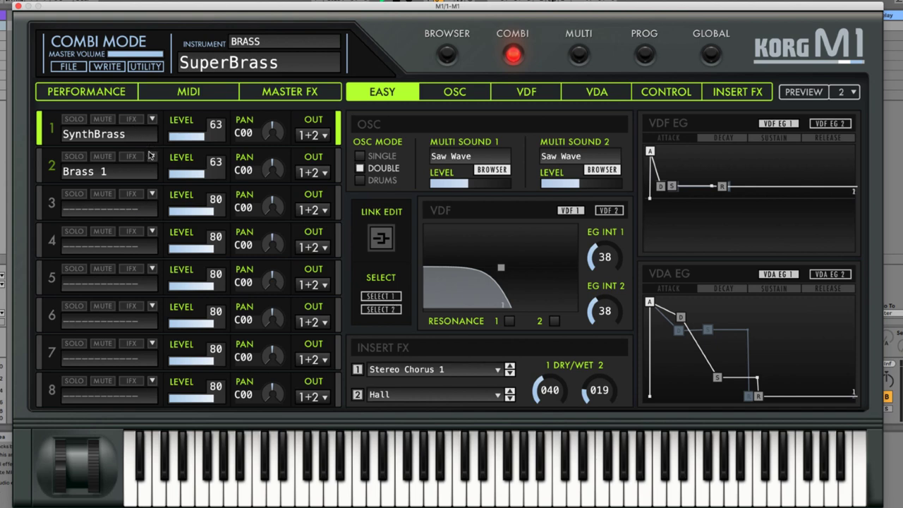
left_click(109, 68)
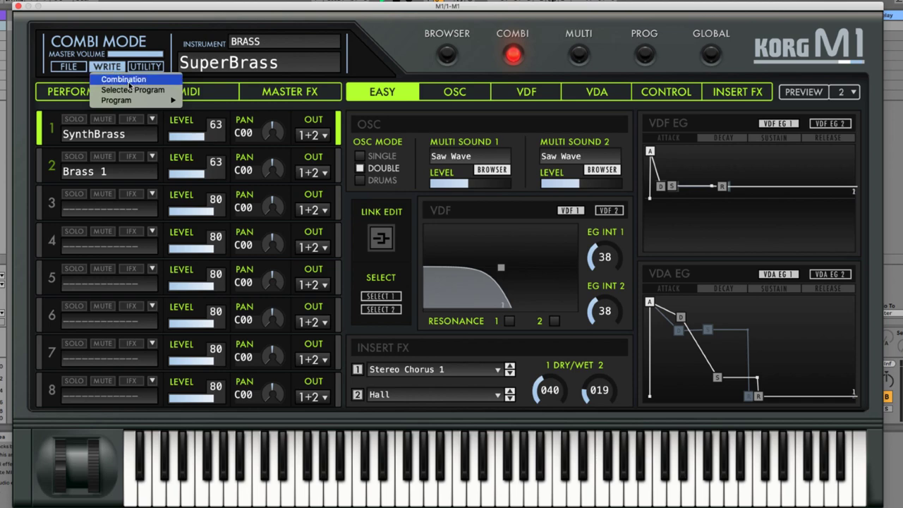
left_click(129, 86)
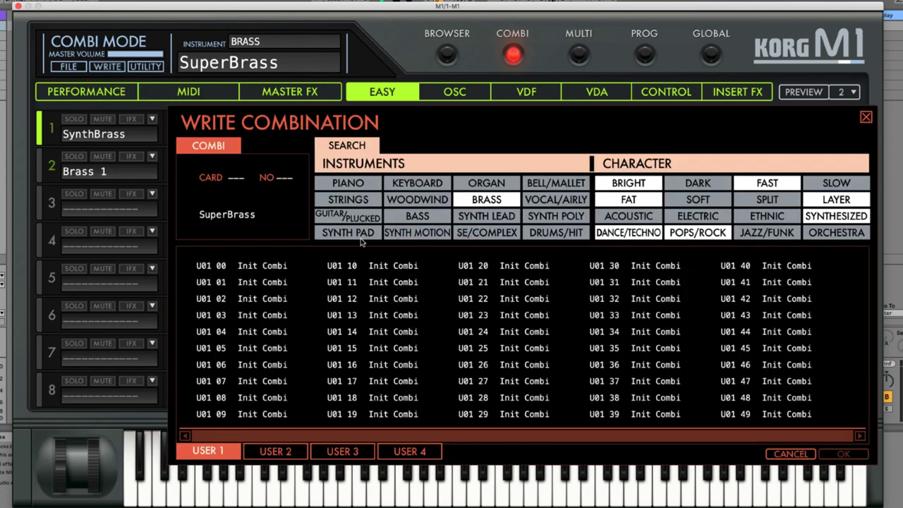
left_click(260, 266)
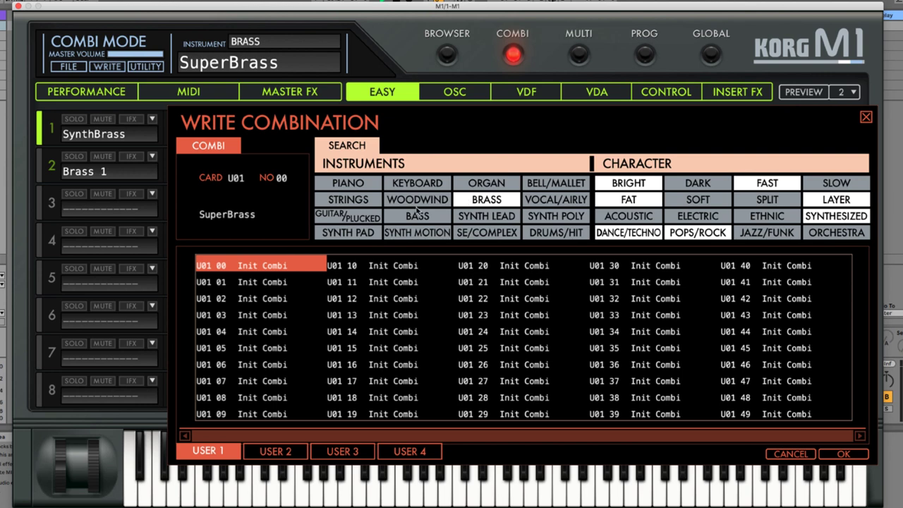
double_click(262, 267)
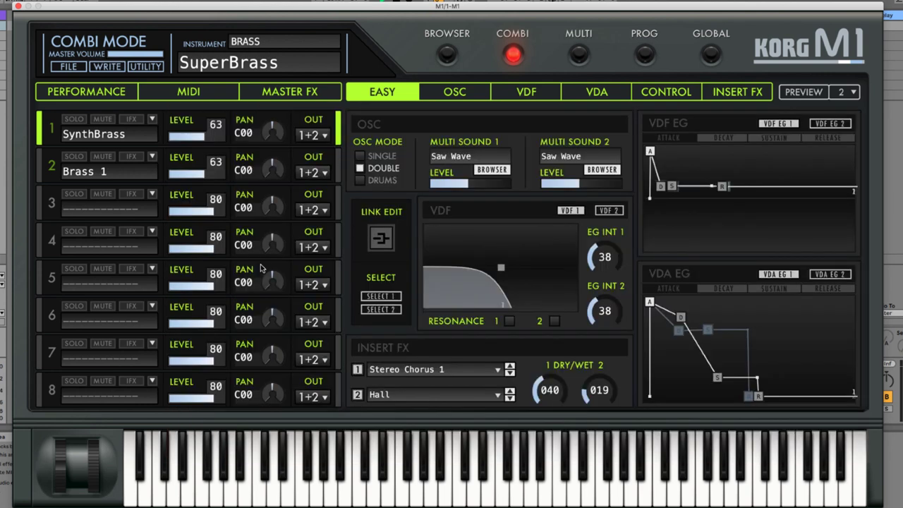
Step: Browse the User 1 card to confirm SuperBrass at U01 00, then bring up File > Save
left_click(447, 57)
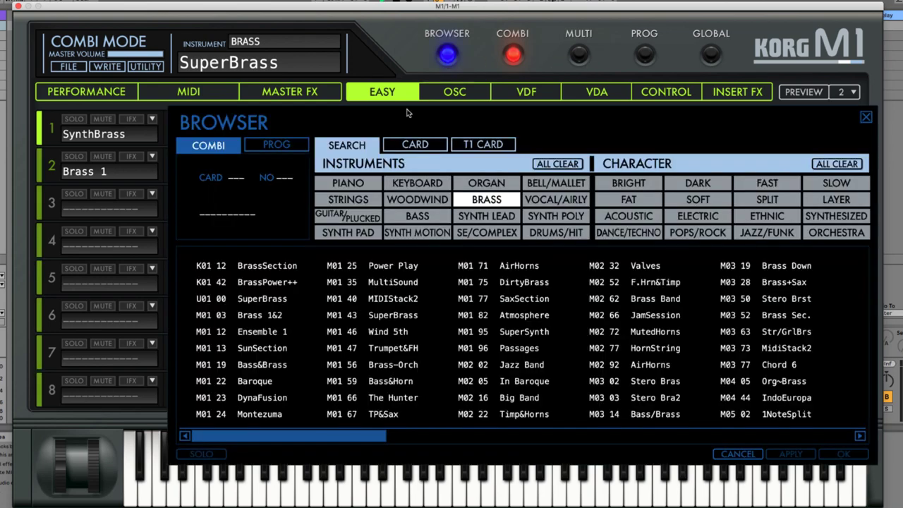
left_click(424, 148)
left_click(492, 234)
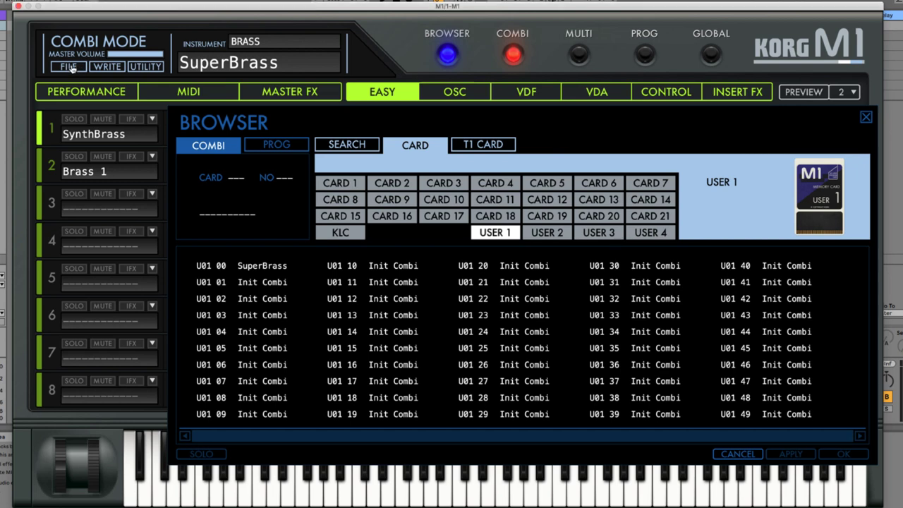
left_click(69, 67)
mouse_move(82, 90)
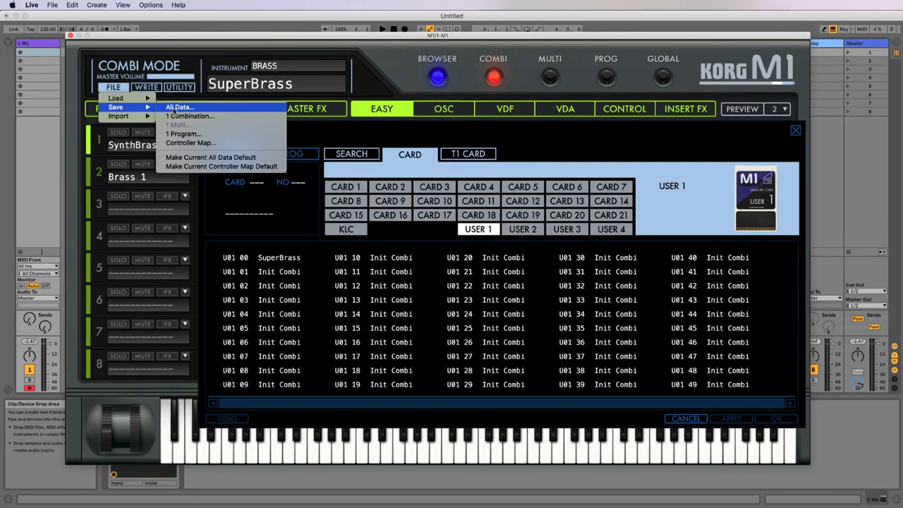
Step: Choose Save > All Data to store everything in the synth
left_click(175, 108)
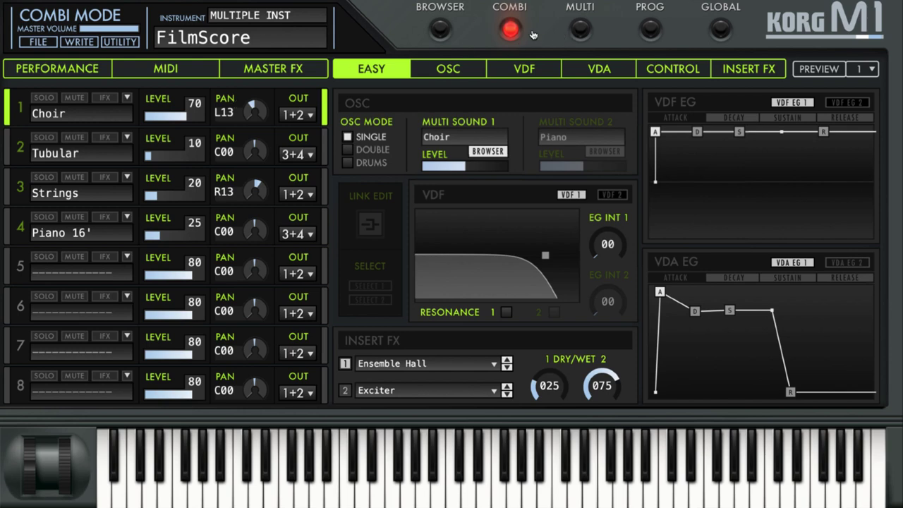
Step: Switch to Multi mode and run All Clear, confirming Yes to empty all eight parts
left_click(579, 31)
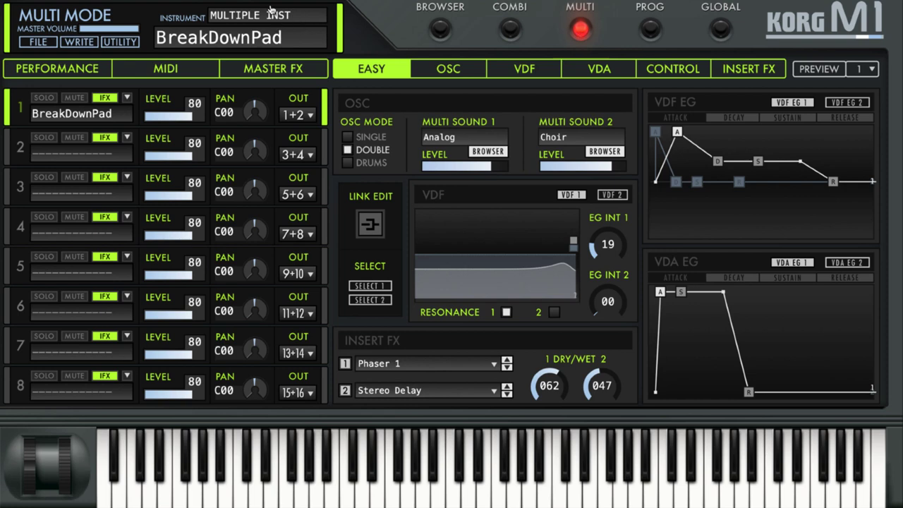
left_click(125, 43)
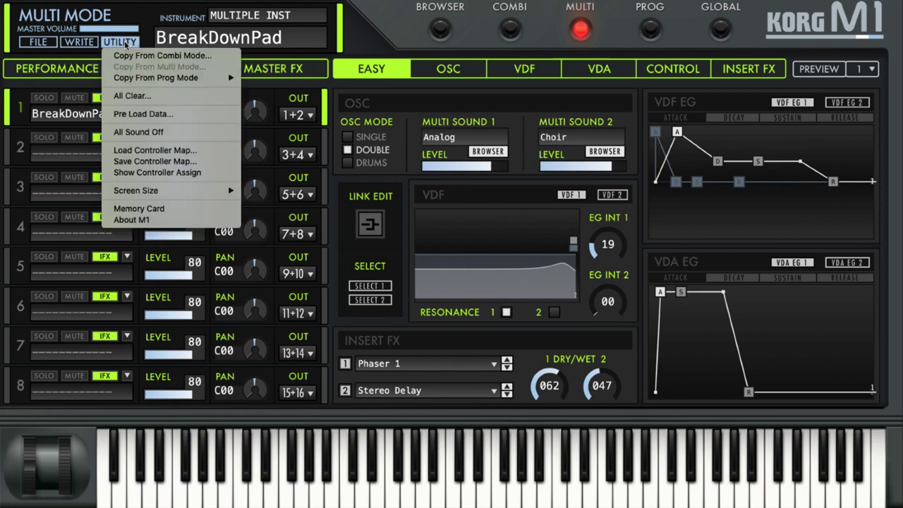
left_click(148, 103)
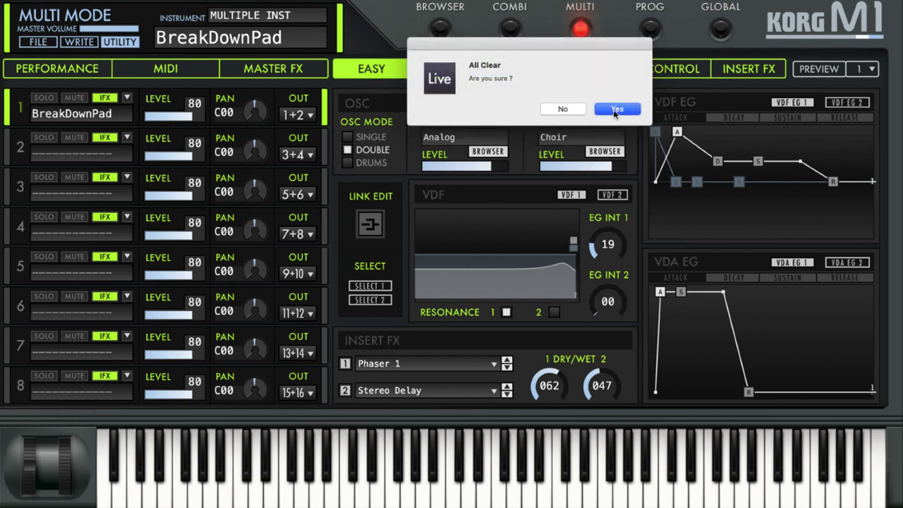
left_click(615, 110)
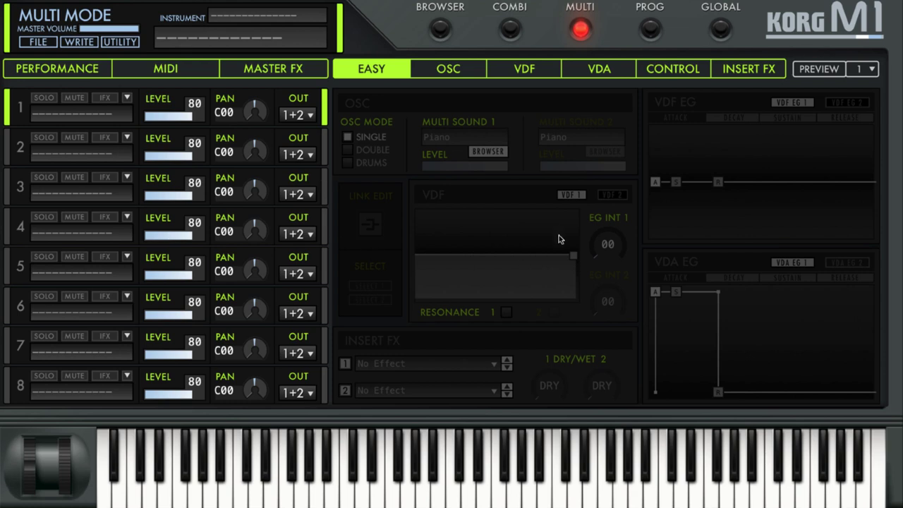
left_click(127, 99)
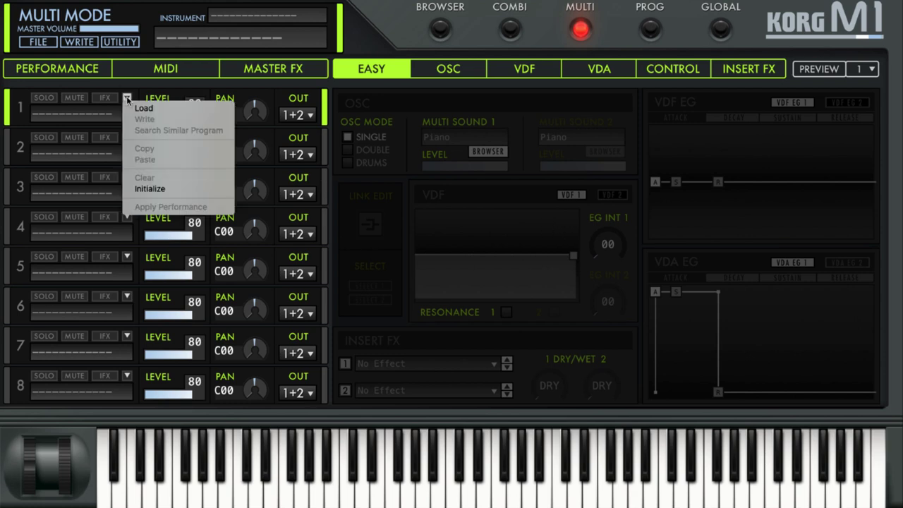
Step: Initialize part 1 to Init Prog, toggle OSC Mode Double then back to Single, and browse OSC1 multisounds
left_click(157, 188)
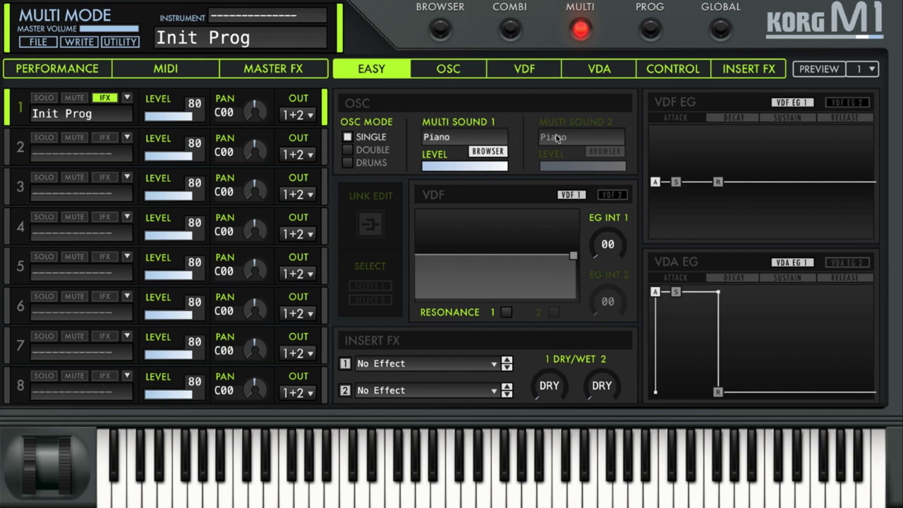
left_click(348, 150)
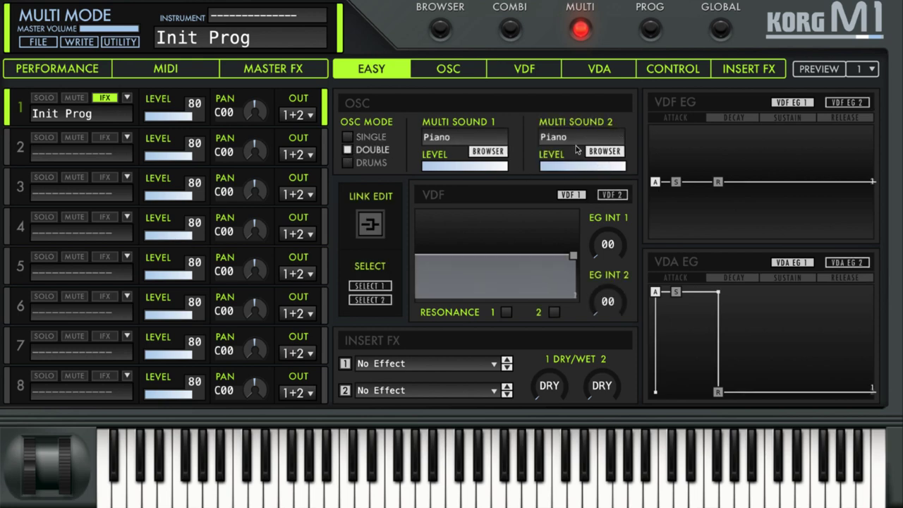
left_click(346, 138)
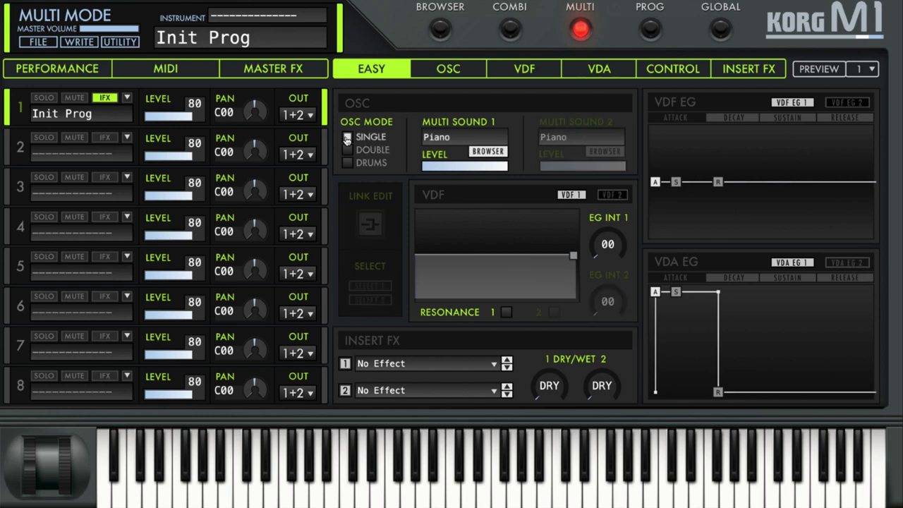
left_click(488, 154)
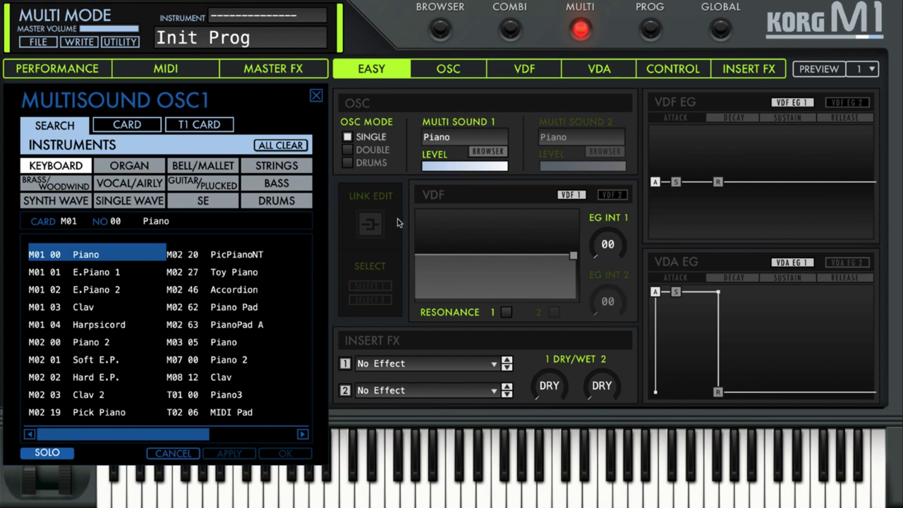
Step: Filter the OSC1 browser to SYNTH WAVE and load the Analog multisound
left_click(65, 204)
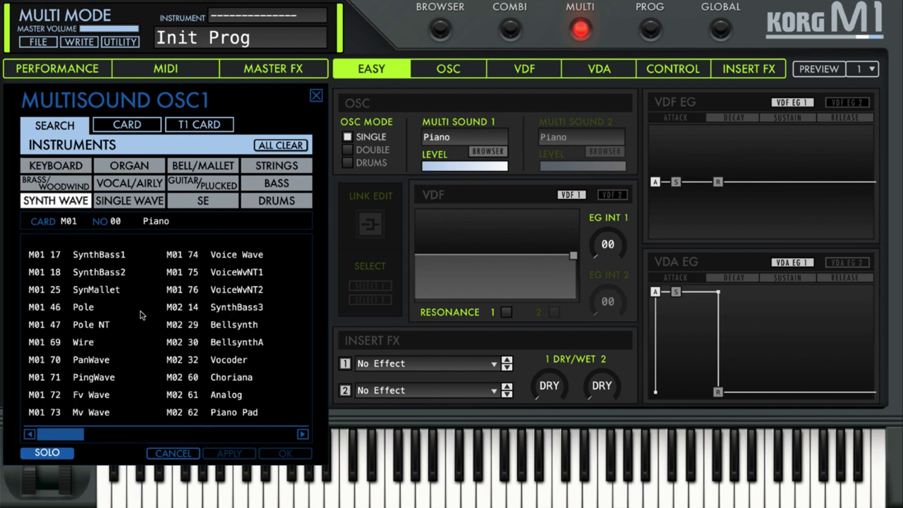
double_click(226, 395)
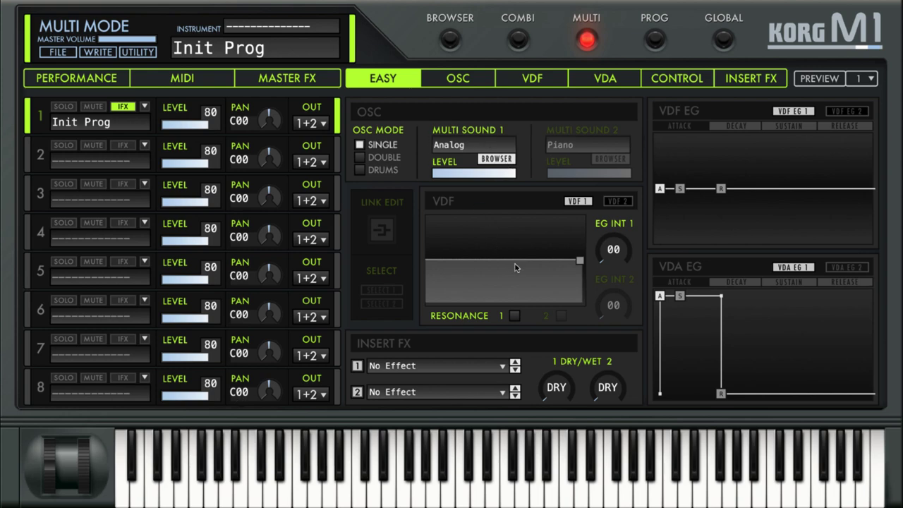
Step: Enable Resonance 1 and settle the VDF filter at cutoff 48, resonance 50
left_click_drag(579, 260, 523, 248)
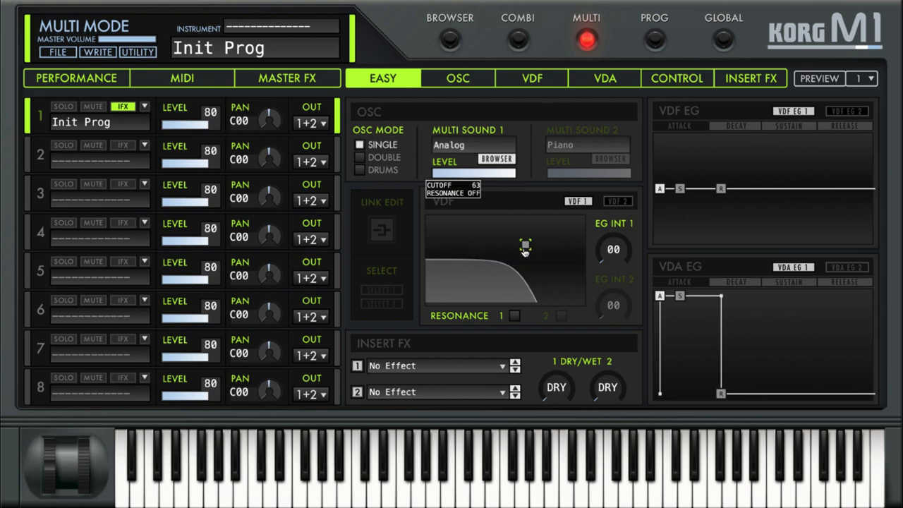
left_click(514, 316)
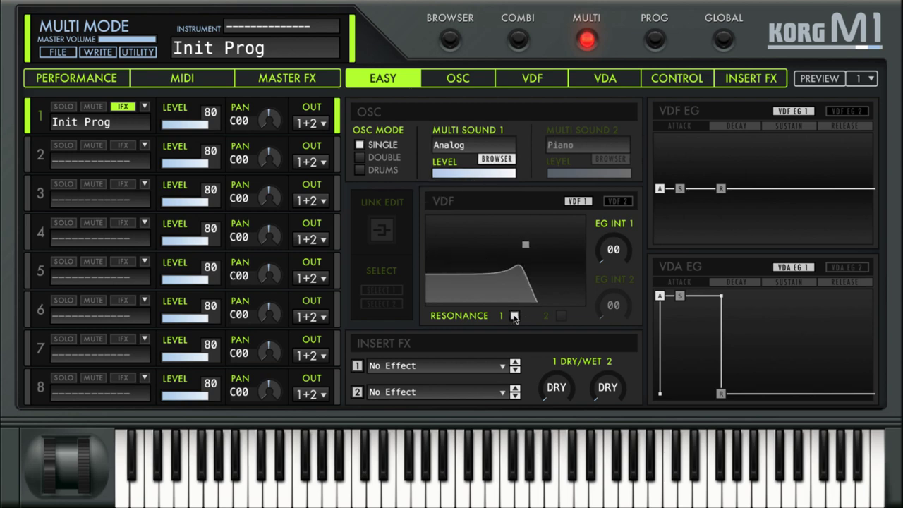
mouse_move(526, 253)
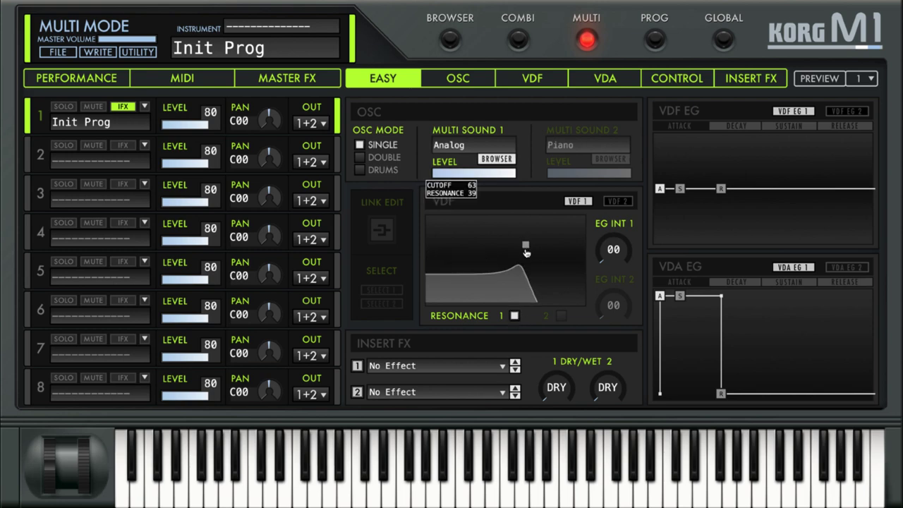
left_click_drag(525, 249, 524, 225)
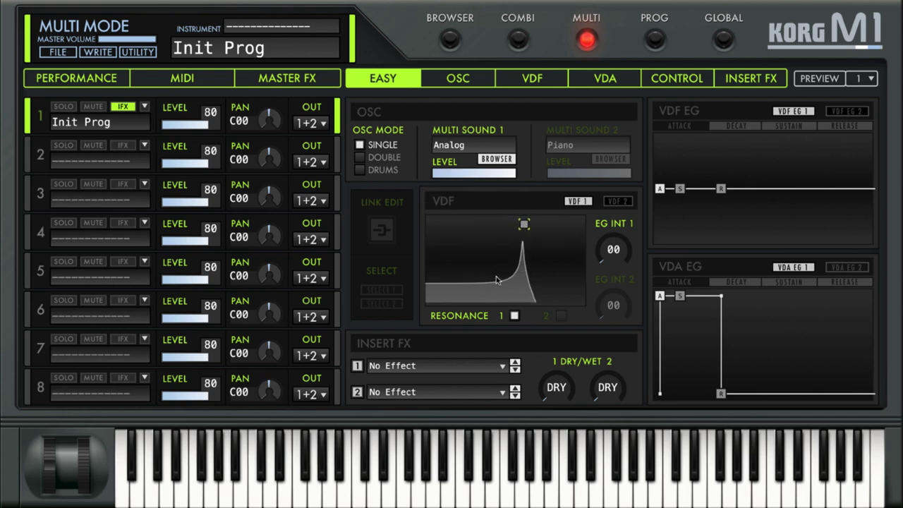
left_click_drag(523, 225, 521, 242)
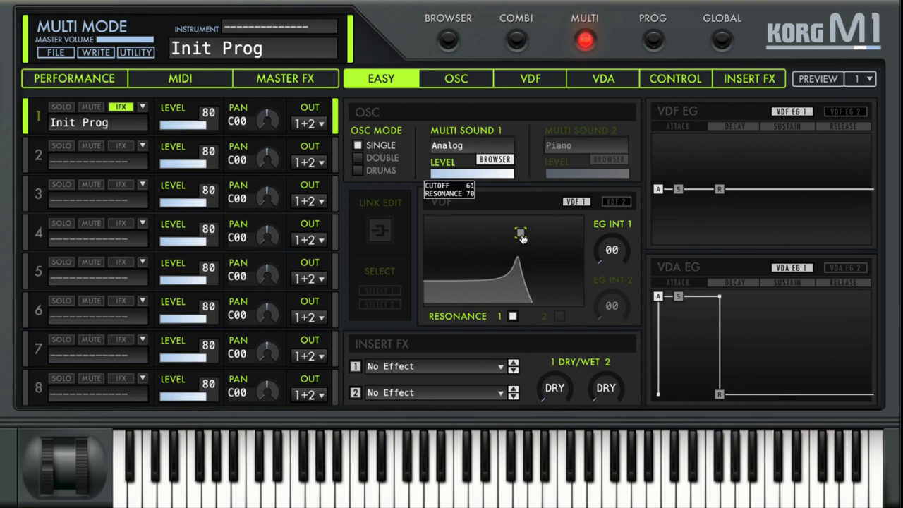
mouse_move(521, 243)
left_mouse_down()
mouse_move(505, 233)
mouse_move(533, 230)
mouse_move(509, 219)
mouse_move(500, 238)
mouse_move(529, 221)
mouse_move(498, 222)
mouse_move(511, 231)
left_mouse_up()
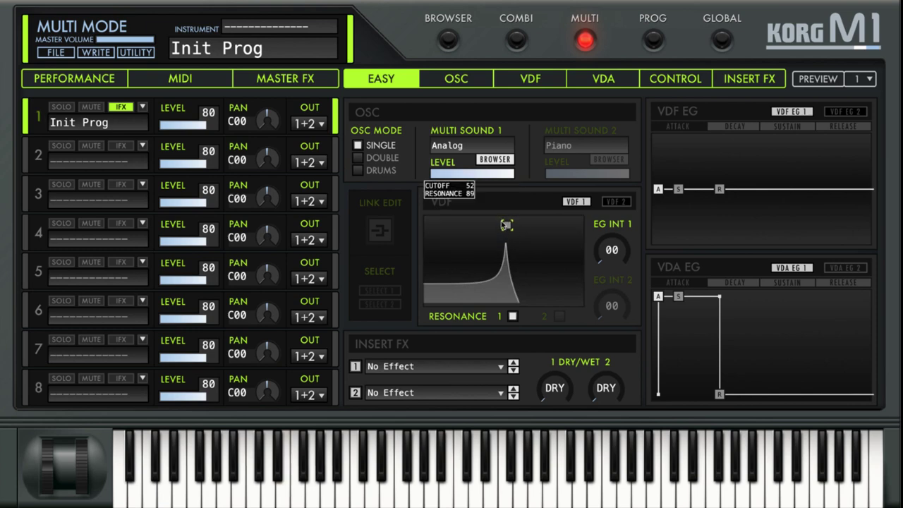
mouse_move(508, 226)
left_mouse_down()
mouse_move(498, 256)
mouse_move(500, 243)
left_mouse_up()
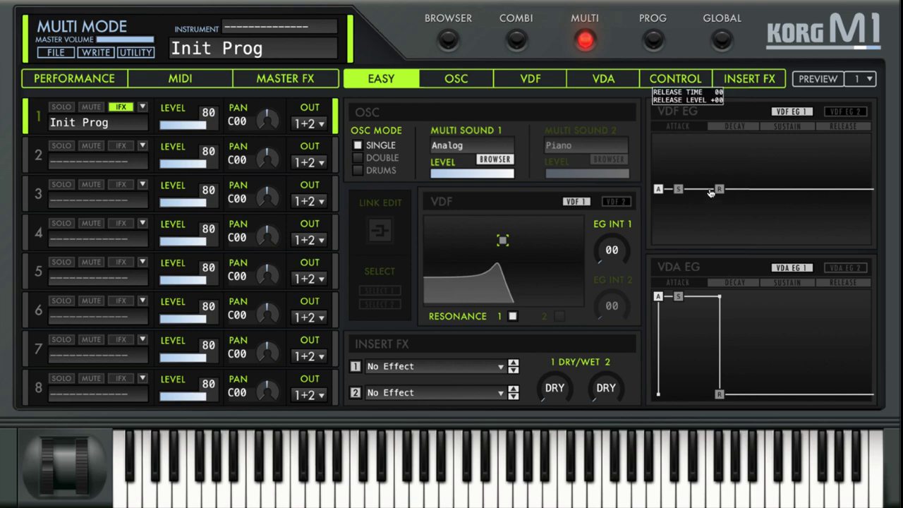
Step: Rough out the filter envelope by raising sustain and moving the decay point later
mouse_move(679, 193)
left_click_drag(677, 191, 754, 191)
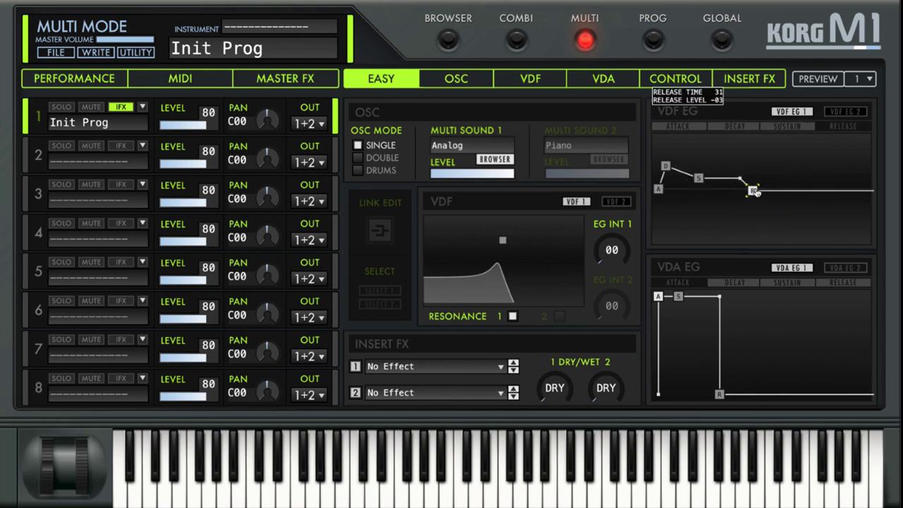
left_click_drag(665, 167, 700, 174)
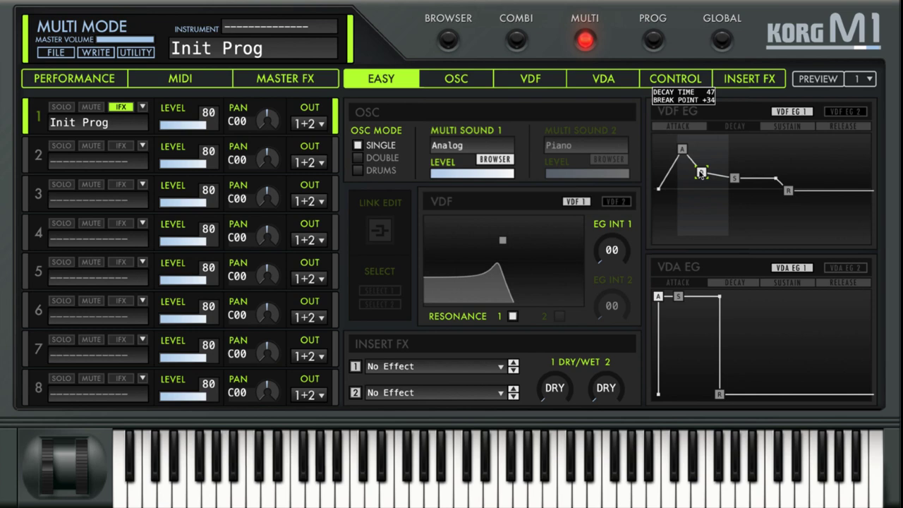
left_click_drag(733, 182, 815, 212)
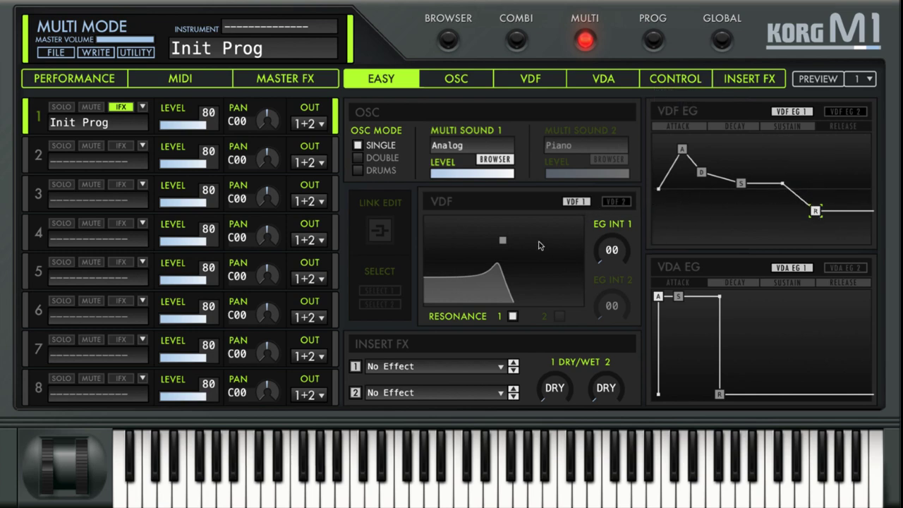
Step: Nudge the filter cutoff to 45 and raise EG INT 1 to 62
left_click_drag(502, 241, 497, 240)
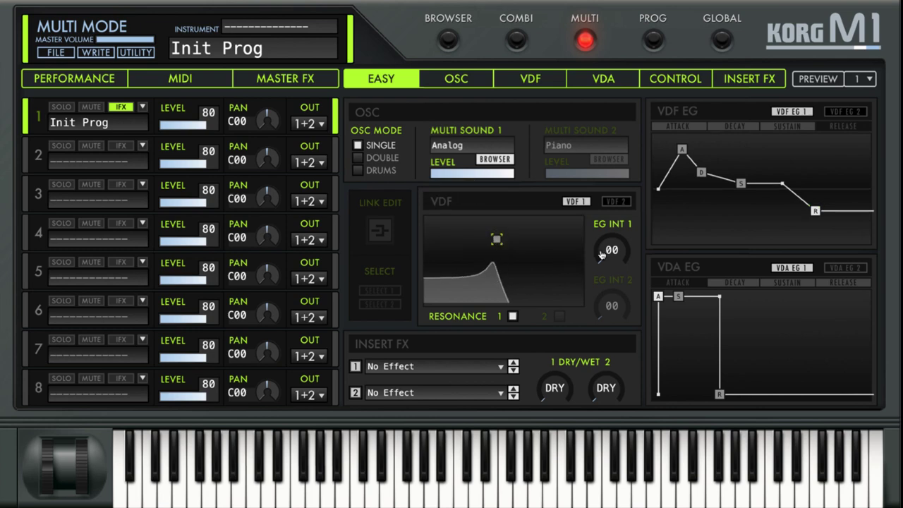
left_click_drag(609, 248, 600, 224)
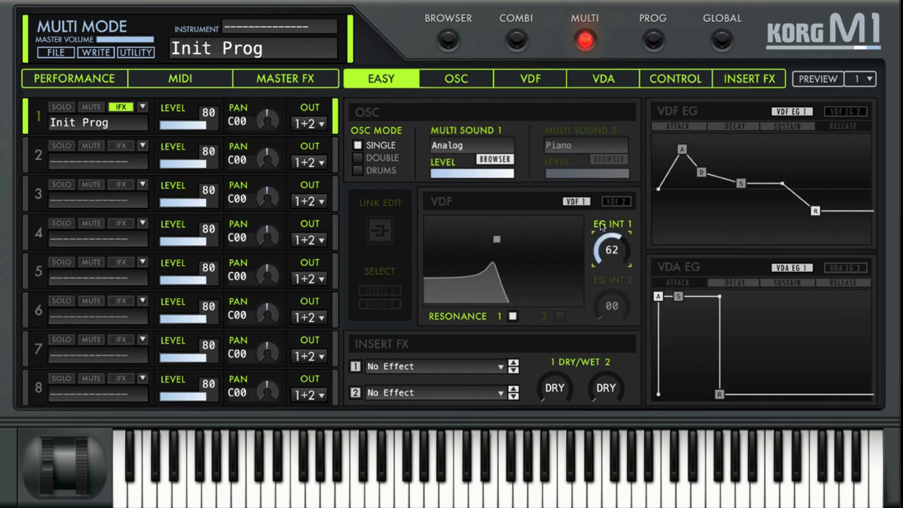
mouse_move(497, 241)
Step: Finalize the filter envelope: attack 42, decay 32 to break point -37, sustain +88
left_click_drag(682, 150, 676, 144)
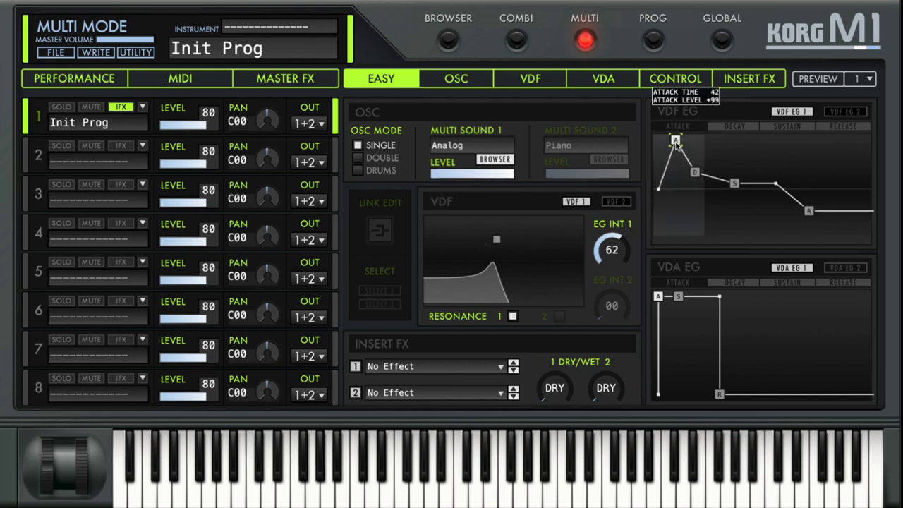
left_click_drag(733, 185, 732, 202)
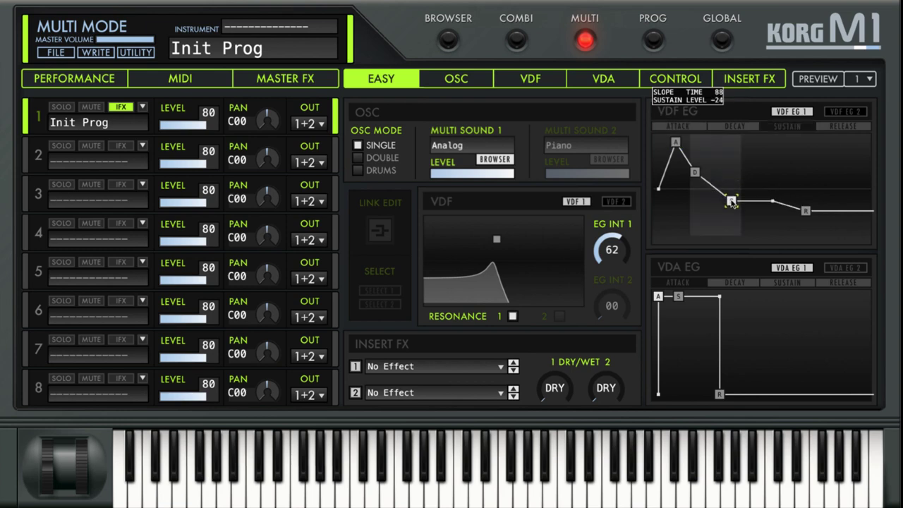
left_click_drag(692, 173, 693, 148)
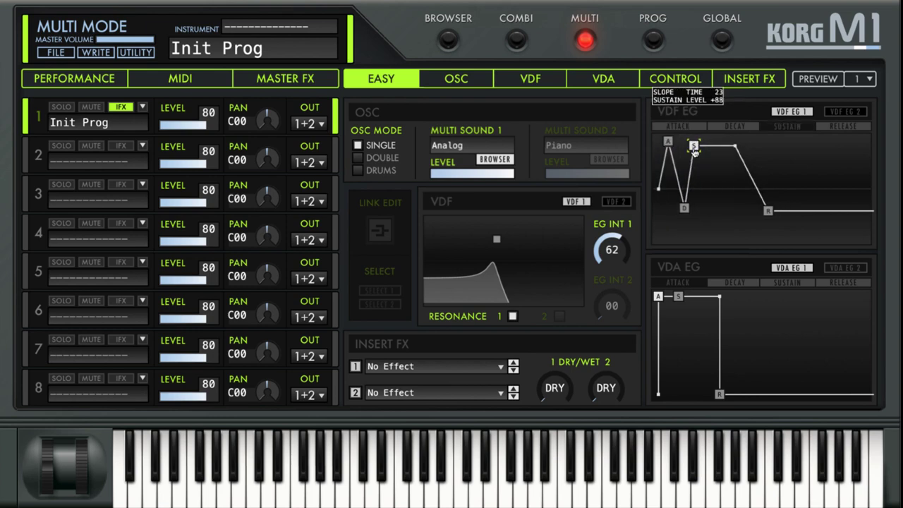
left_click_drag(684, 209, 680, 208)
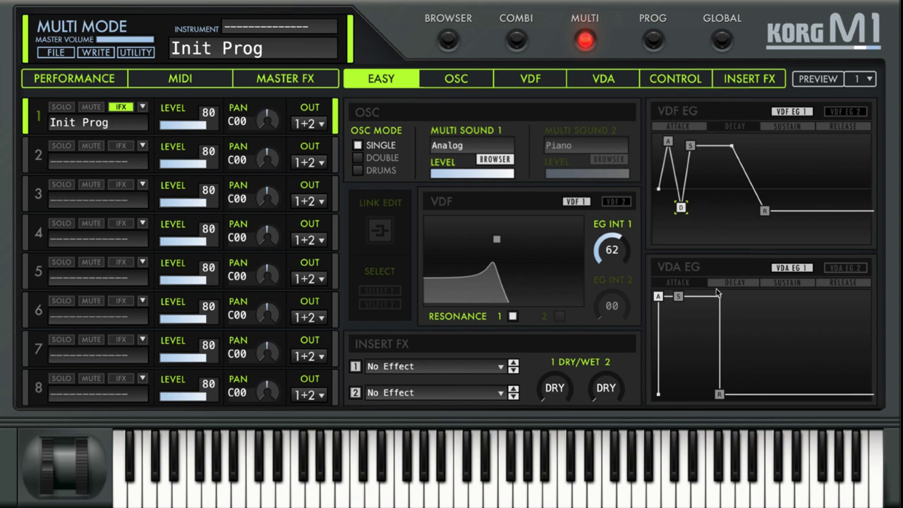
Step: Add a decay point to the VDA EG and lower its decay and sustain levels
mouse_move(688, 307)
left_mouse_down()
mouse_move(674, 297)
mouse_move(683, 299)
left_mouse_up()
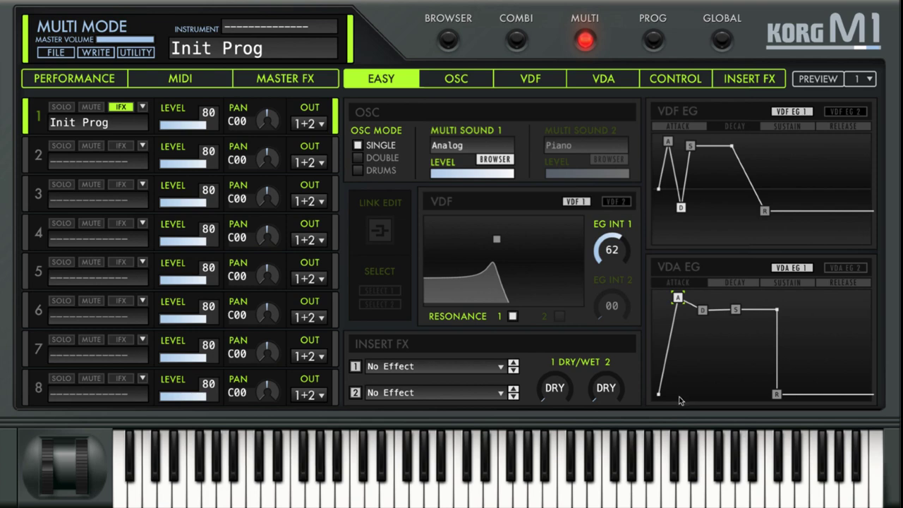
left_click_drag(702, 310, 729, 333)
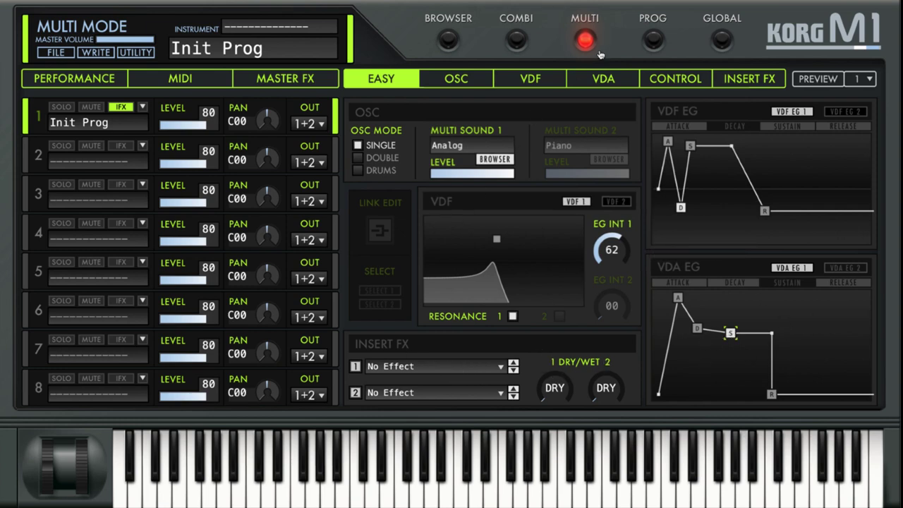
left_click(449, 369)
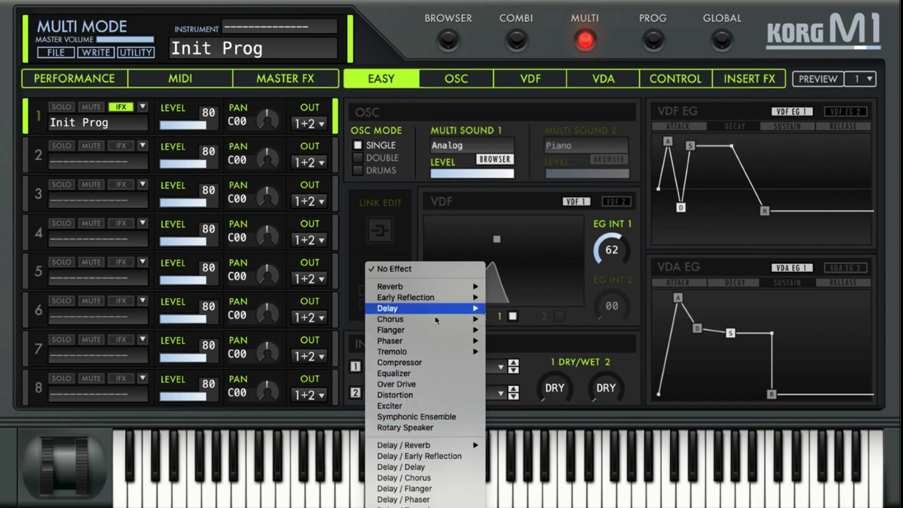
left_click(617, 365)
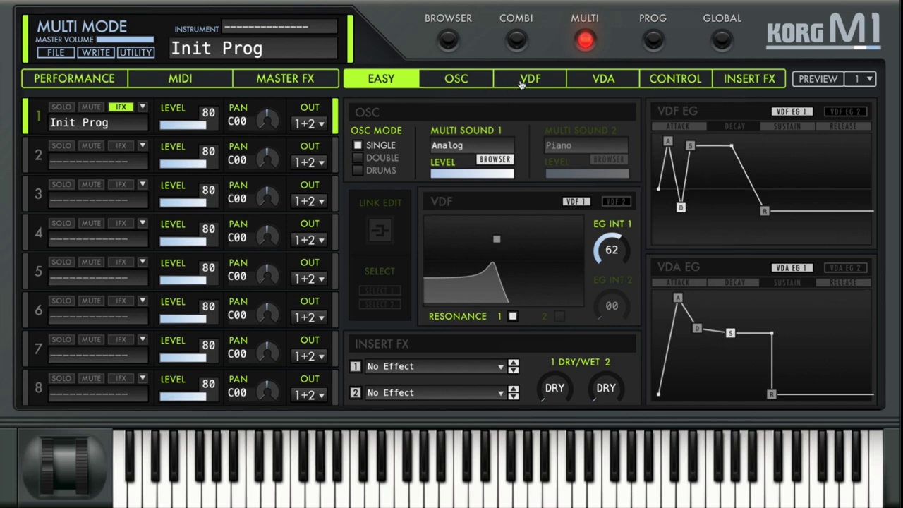
Step: Look through the OSC, VDF, VDA, controller and IFX pages, then show the Performance page
left_click(464, 82)
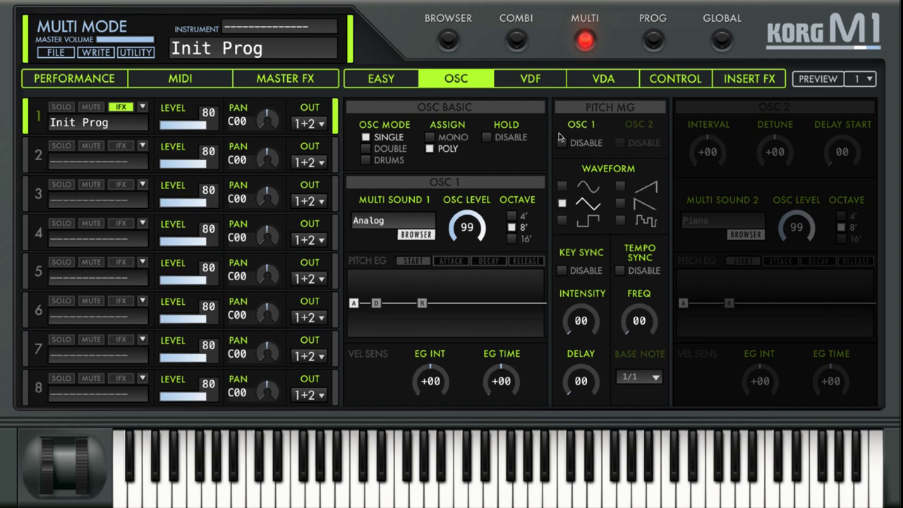
left_click(518, 80)
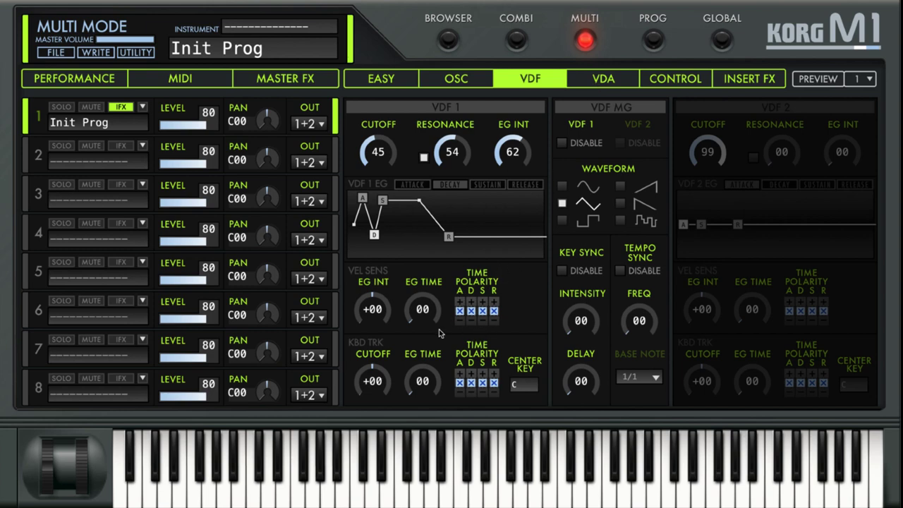
left_click(600, 85)
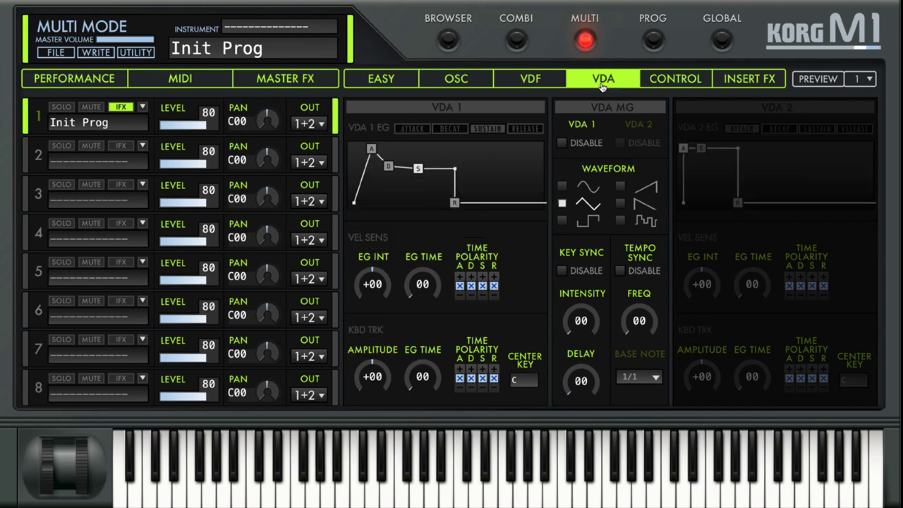
left_click(668, 84)
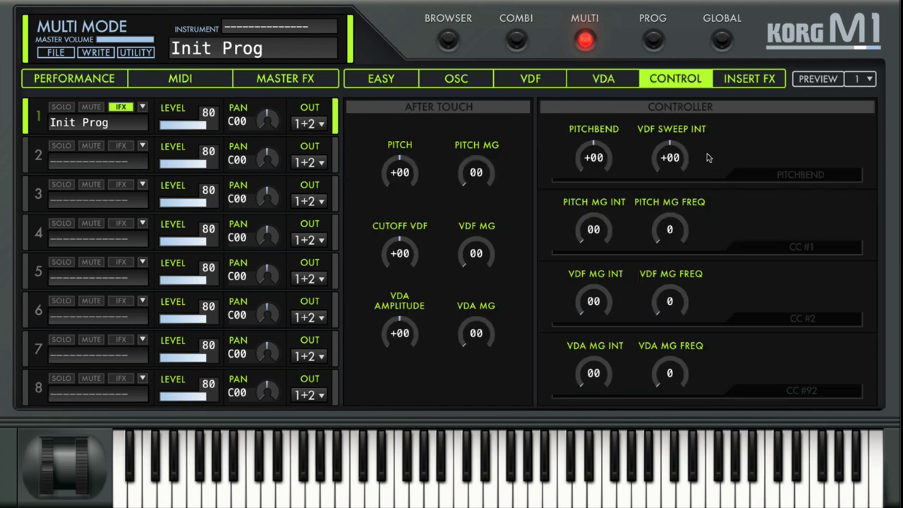
left_click(744, 84)
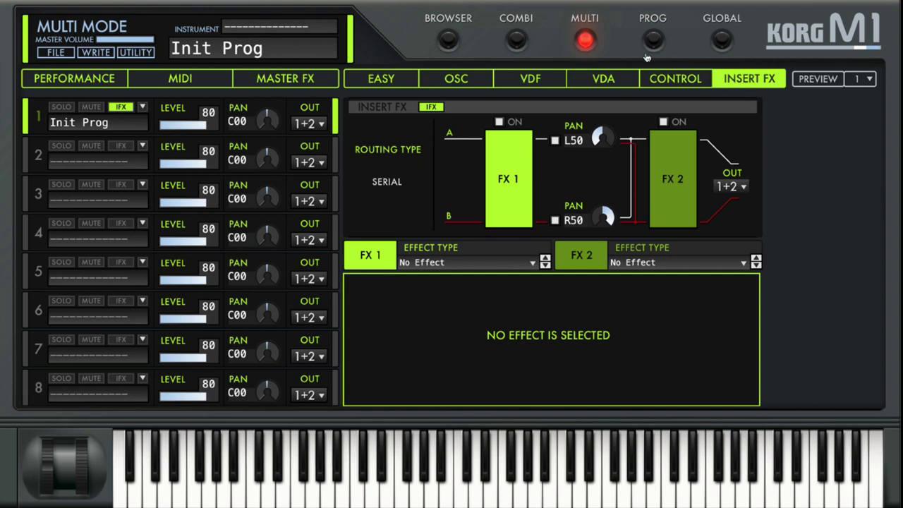
left_click(611, 79)
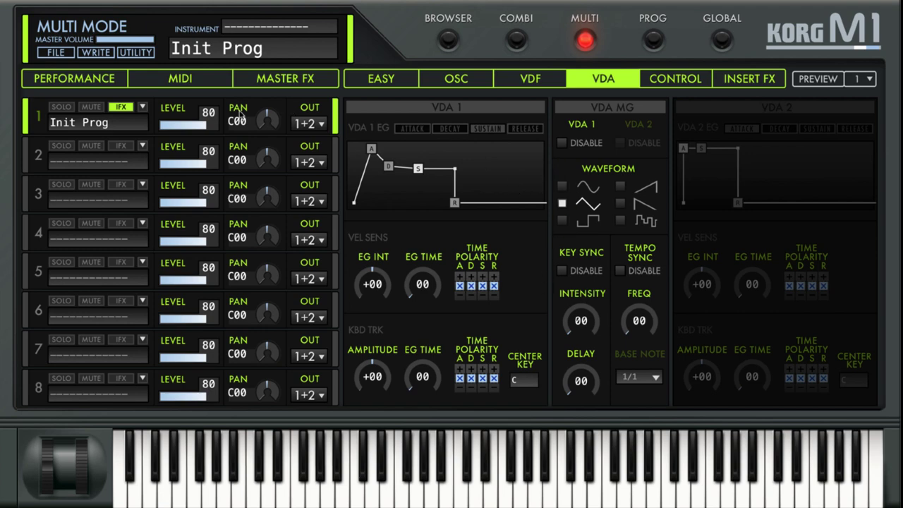
left_click(105, 79)
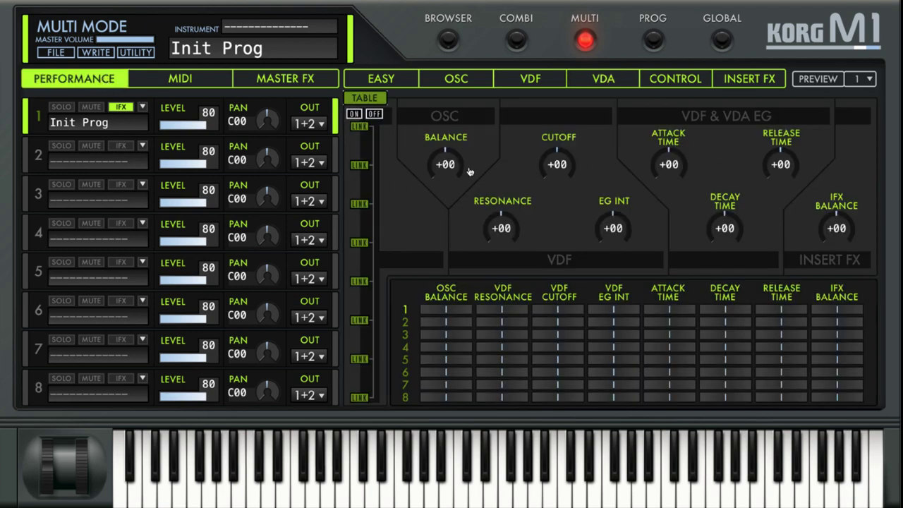
Step: Nudge part 1's Cutoff macro, pass through OSC and EASY, then show the MIDI zone page
left_click_drag(557, 166, 552, 166)
left_click(456, 78)
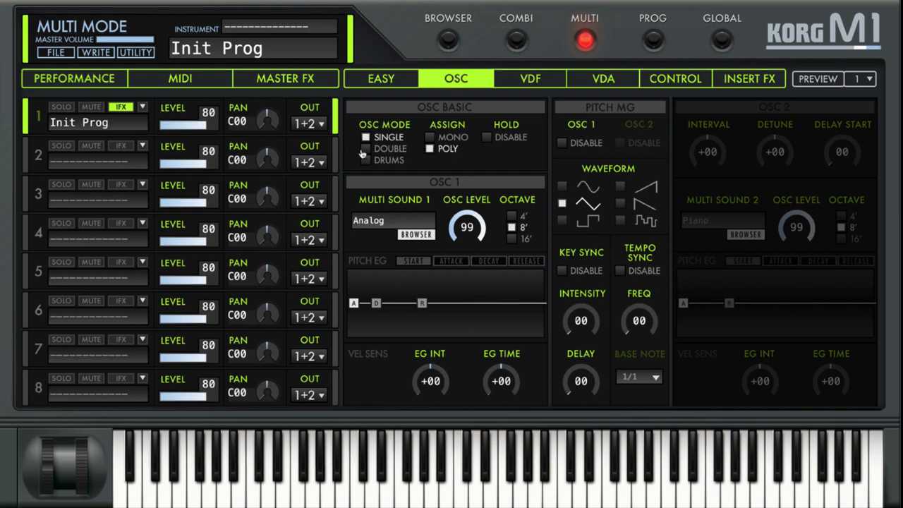
left_click(386, 81)
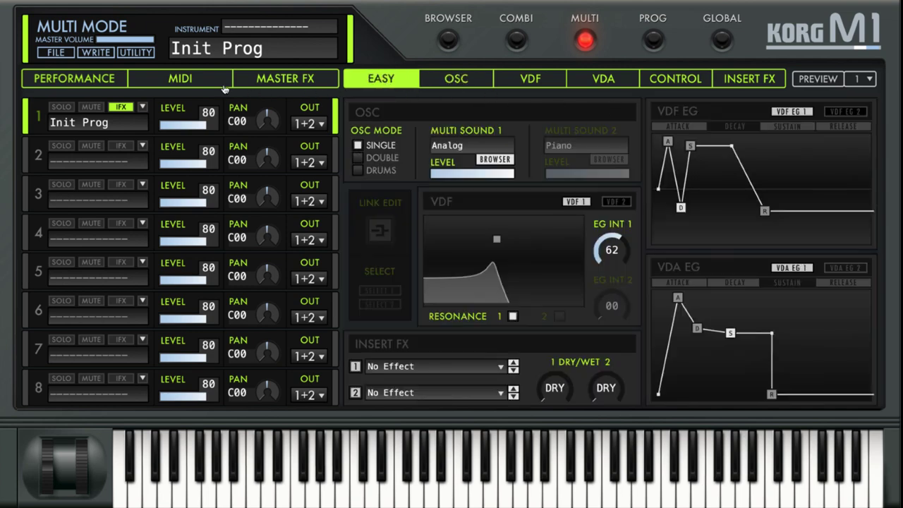
left_click(157, 85)
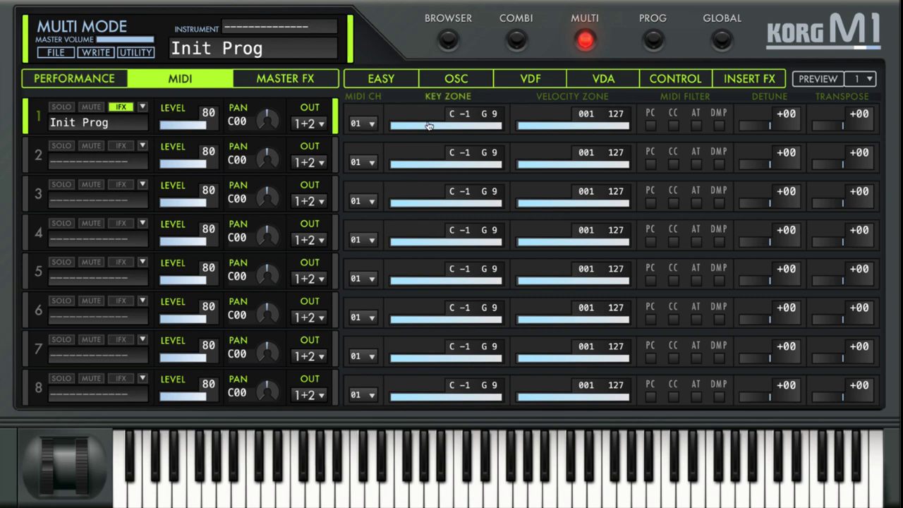
Step: Limit part 1's key zone to C#4, raise part 2's lowest note, and lower the VDF cutoff slightly
left_click_drag(488, 125, 444, 134)
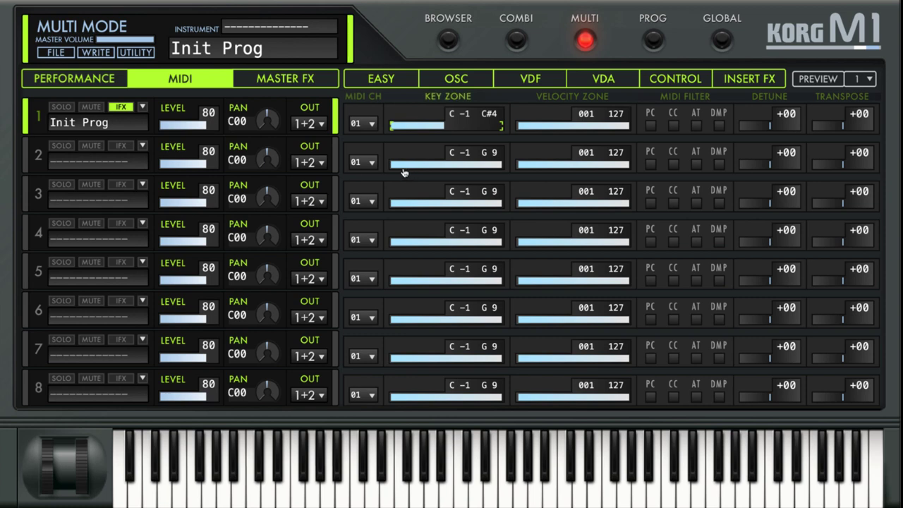
left_click_drag(395, 169, 439, 176)
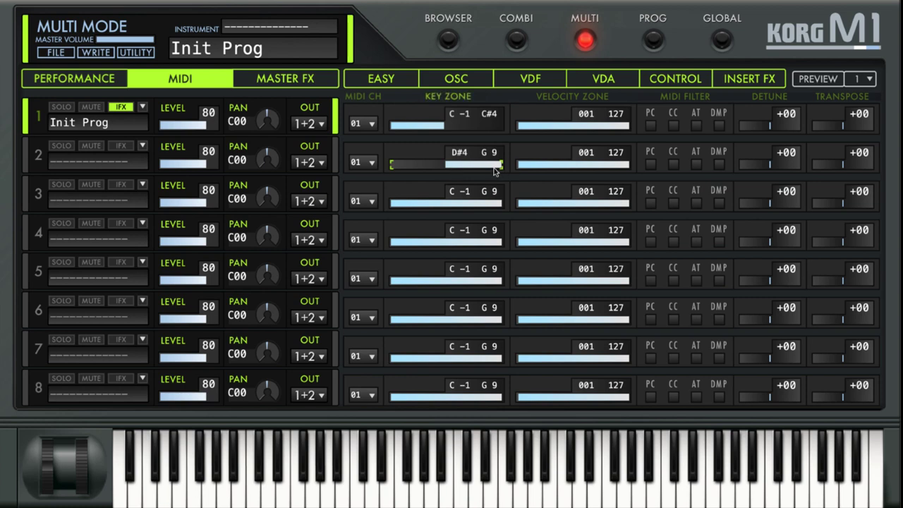
left_click(291, 81)
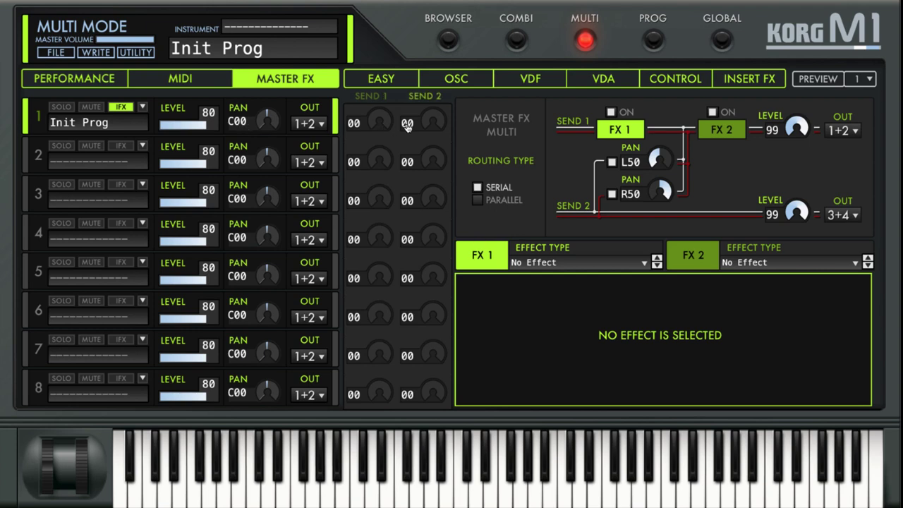
left_click(377, 81)
left_click_drag(499, 246, 491, 246)
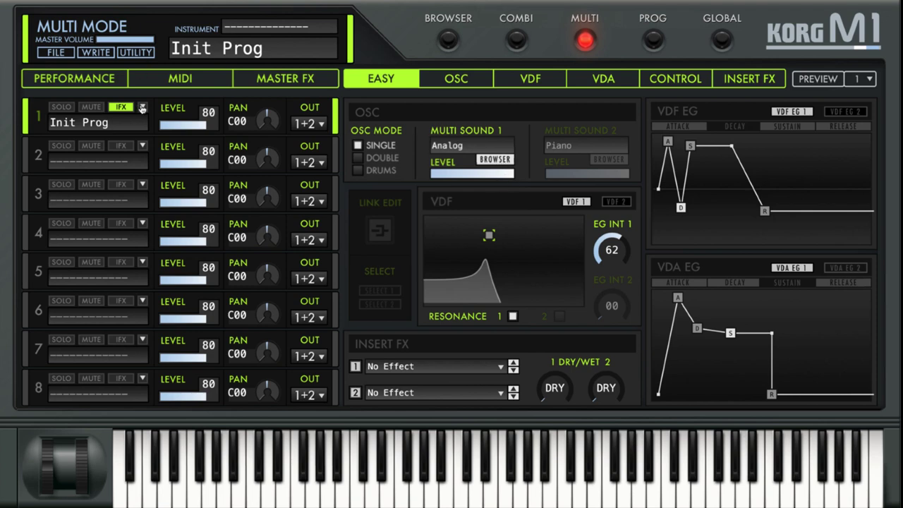
left_click(142, 108)
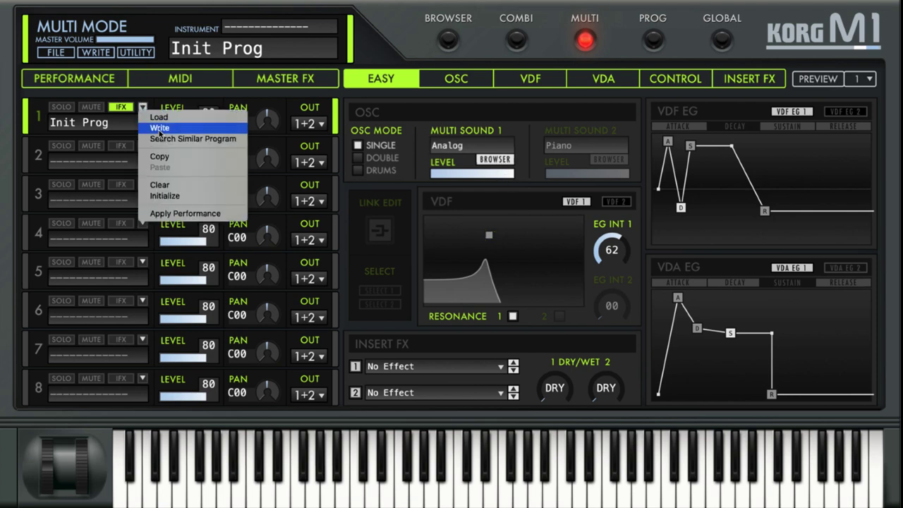
left_click(160, 129)
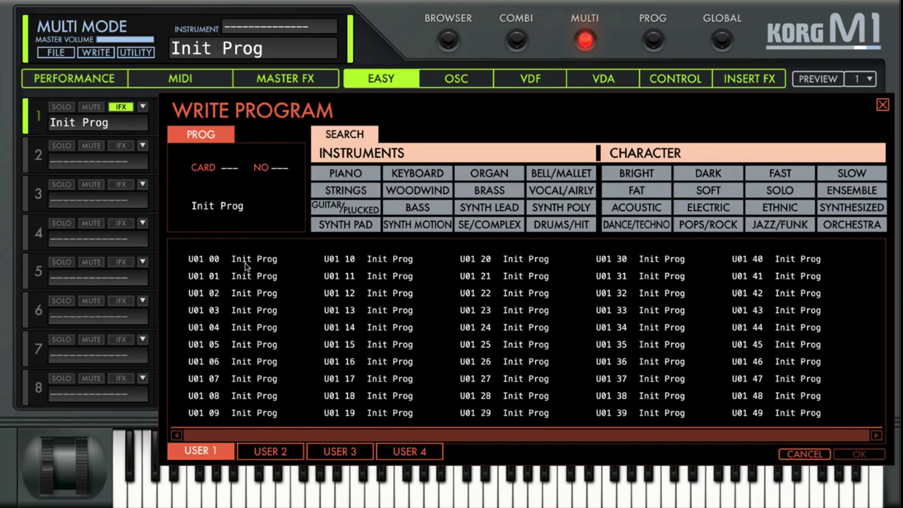
left_click(89, 124)
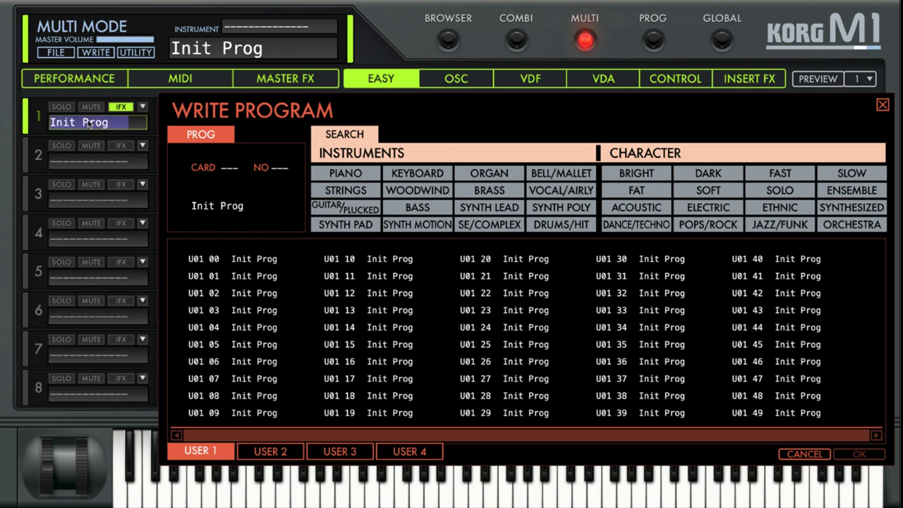
type("Bass2")
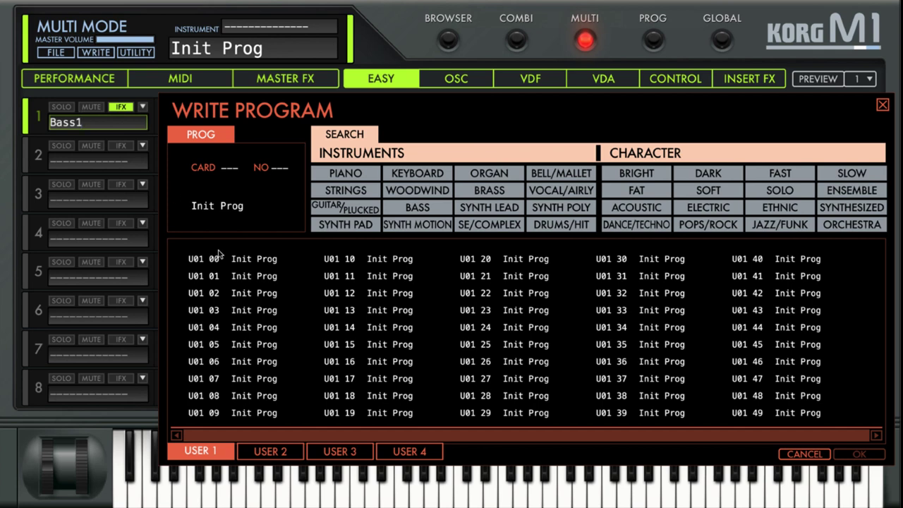
double_click(243, 264)
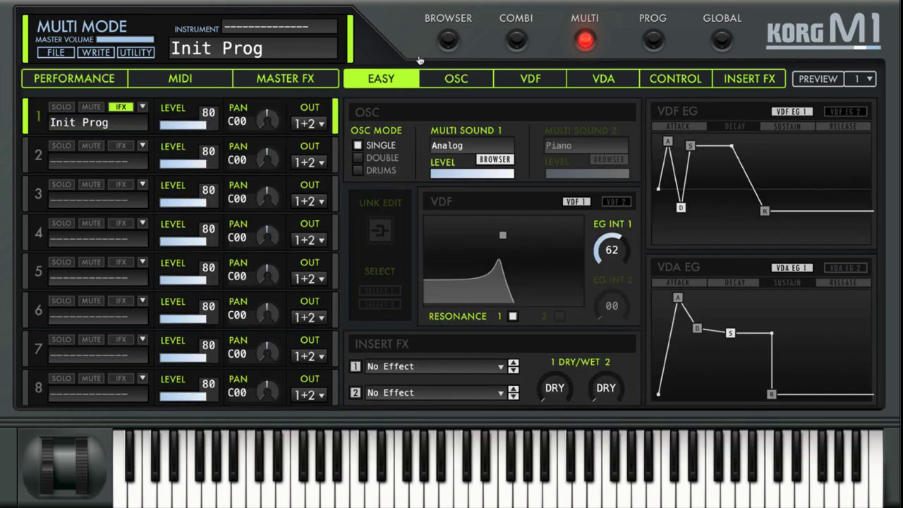
Step: Change part 1's program name to 'Bass1' so the instrument display reads Bass1
double_click(88, 123)
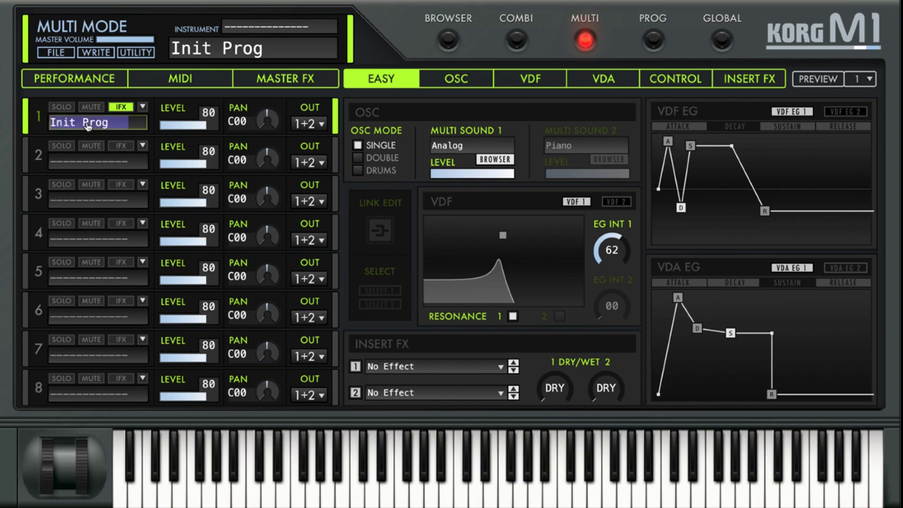
type("Bass1")
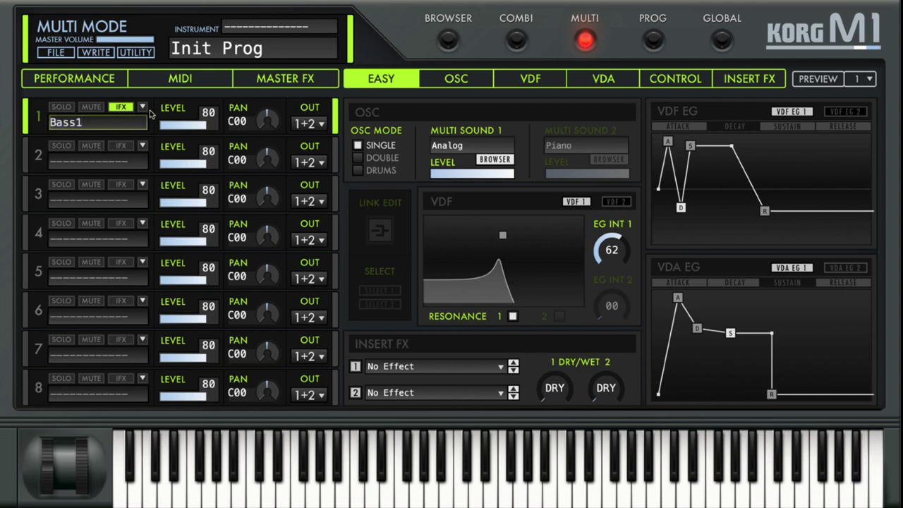
key("Escape")
double_click(109, 125)
type("Bass1")
key("Return")
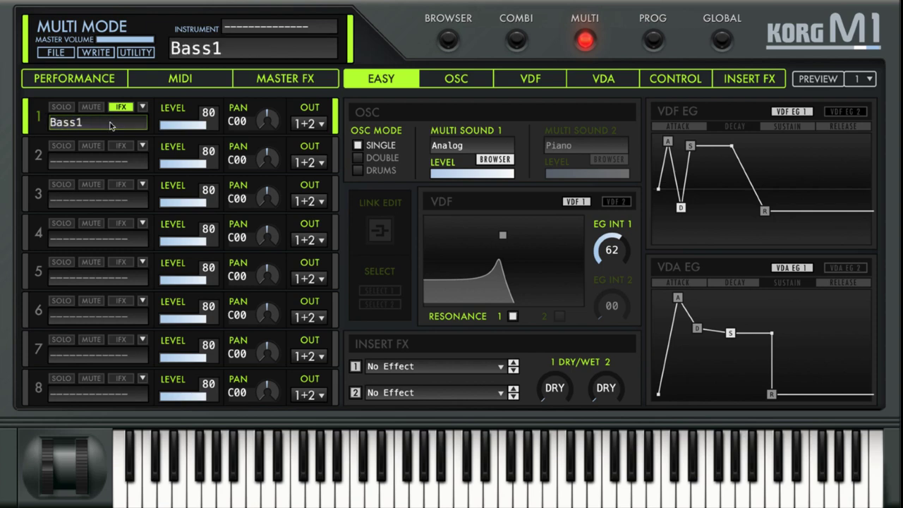
left_click(142, 106)
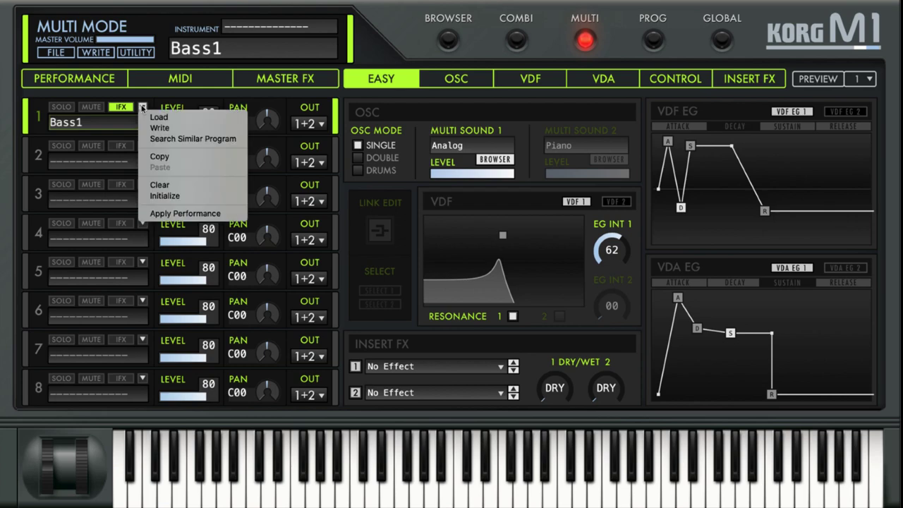
Step: Write Bass1 to slot U01 00, then reload it into part 1 from the User 1 card
left_click(161, 127)
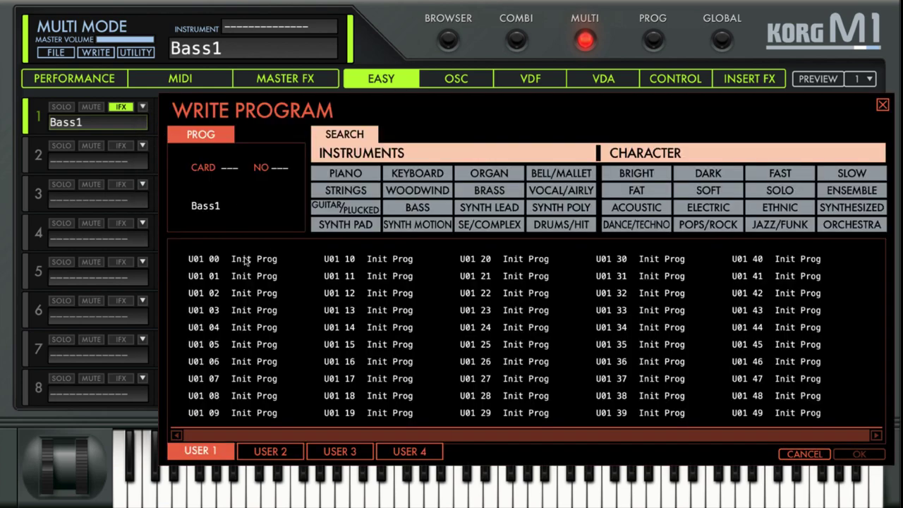
key("Escape")
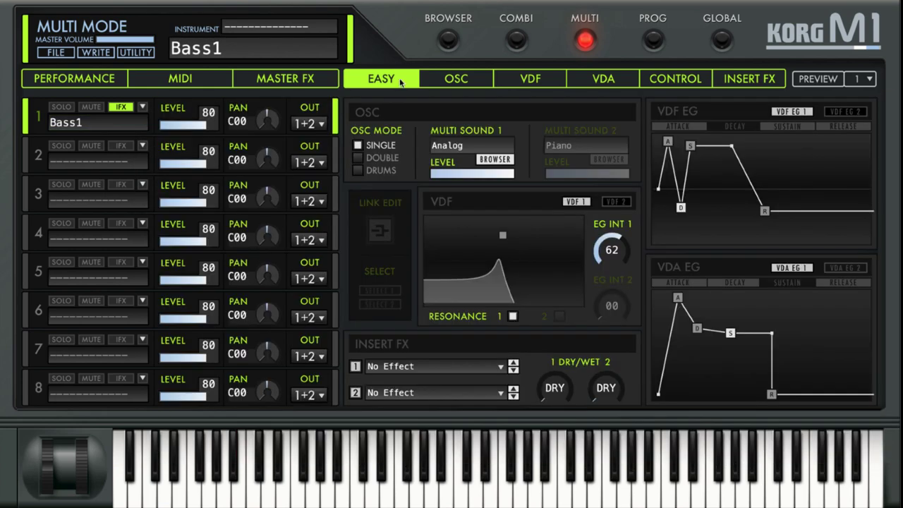
left_click(449, 42)
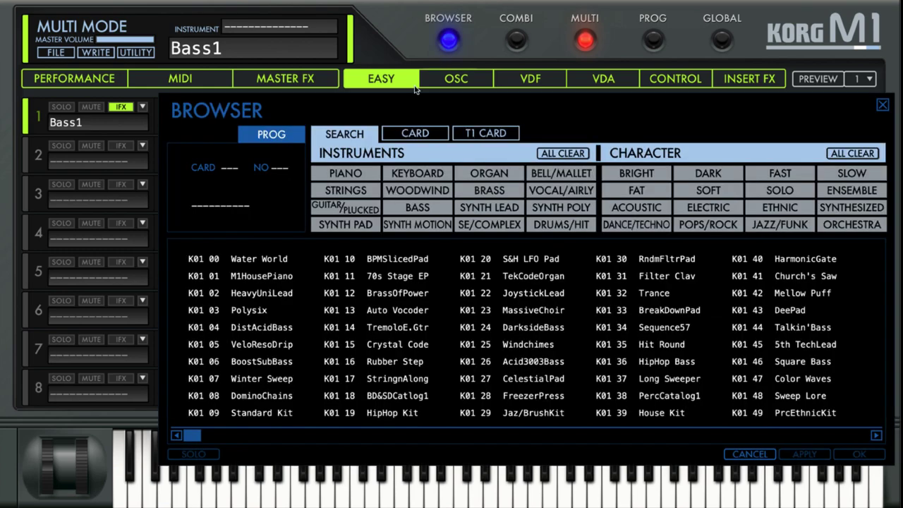
left_click(416, 133)
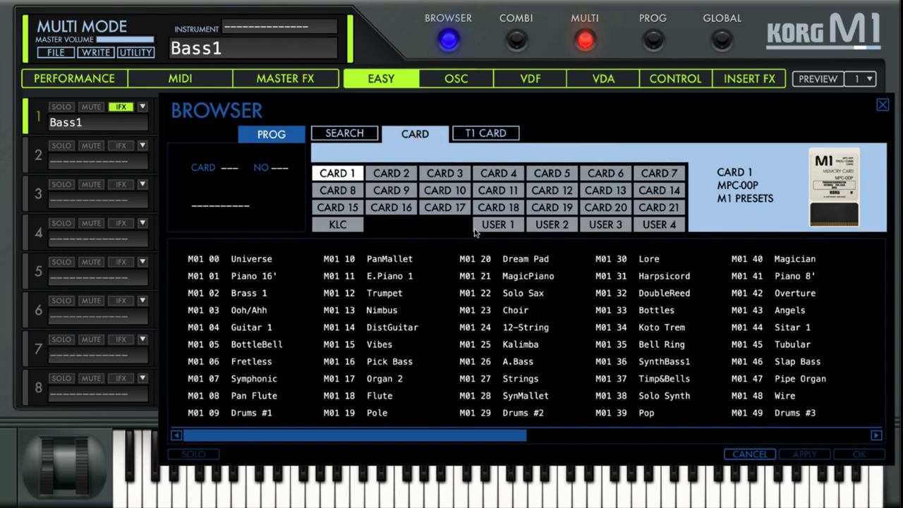
left_click(496, 224)
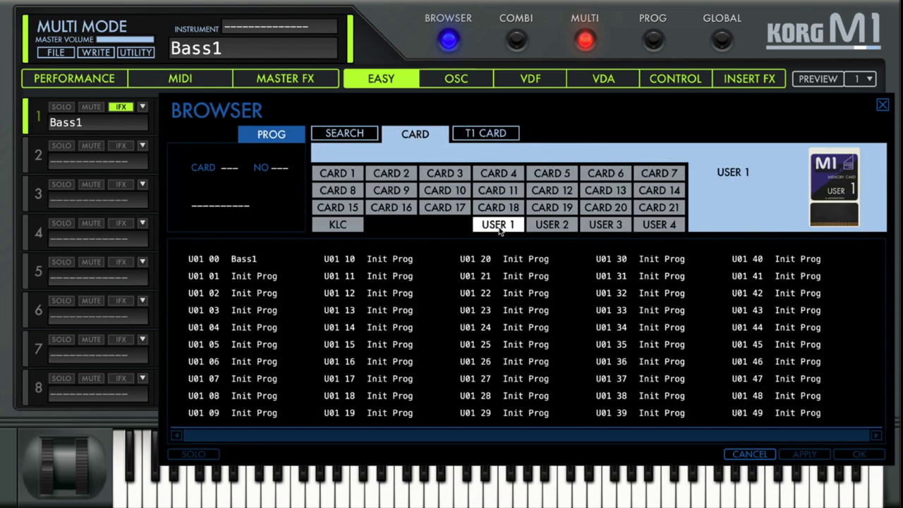
double_click(251, 262)
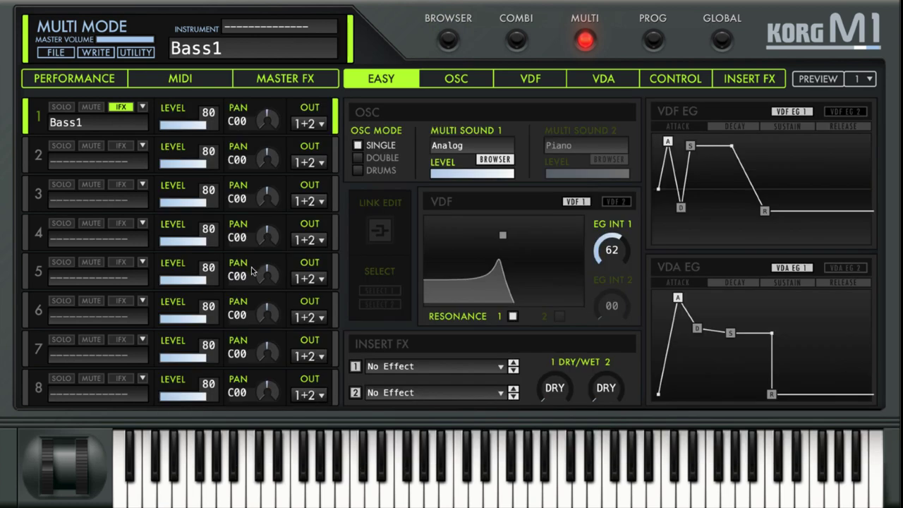
left_click(143, 106)
Step: Set the write destination to U01 00 and tag Bass1 as Bass, Dance/Techno and Synthesized
left_click(174, 131)
left_click(240, 260)
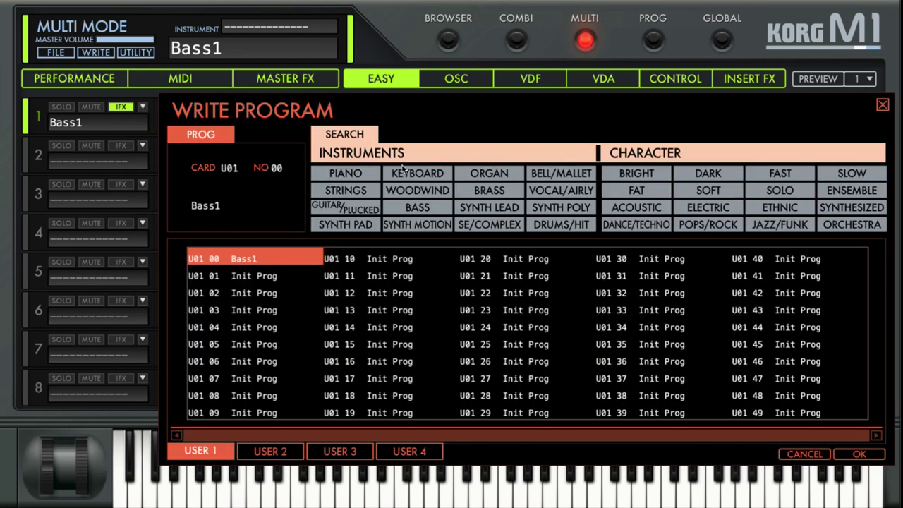
left_click(433, 210)
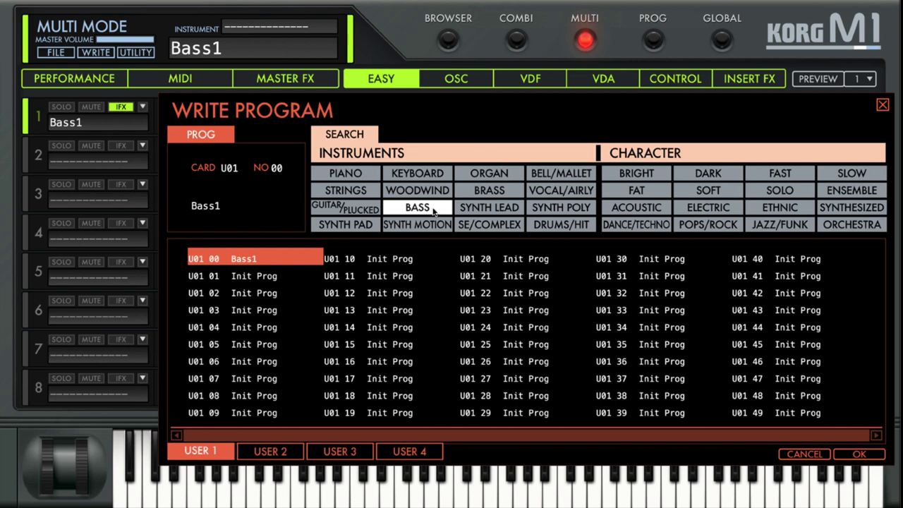
left_click(652, 225)
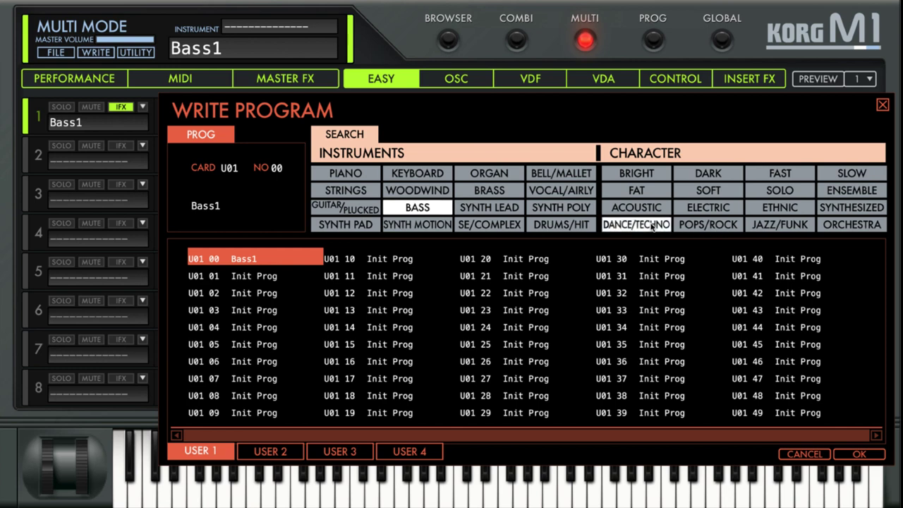
left_click(843, 211)
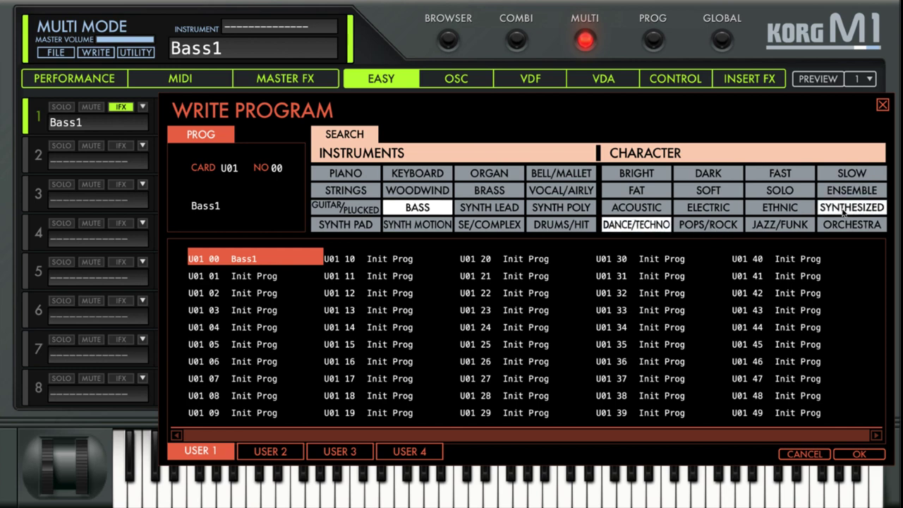